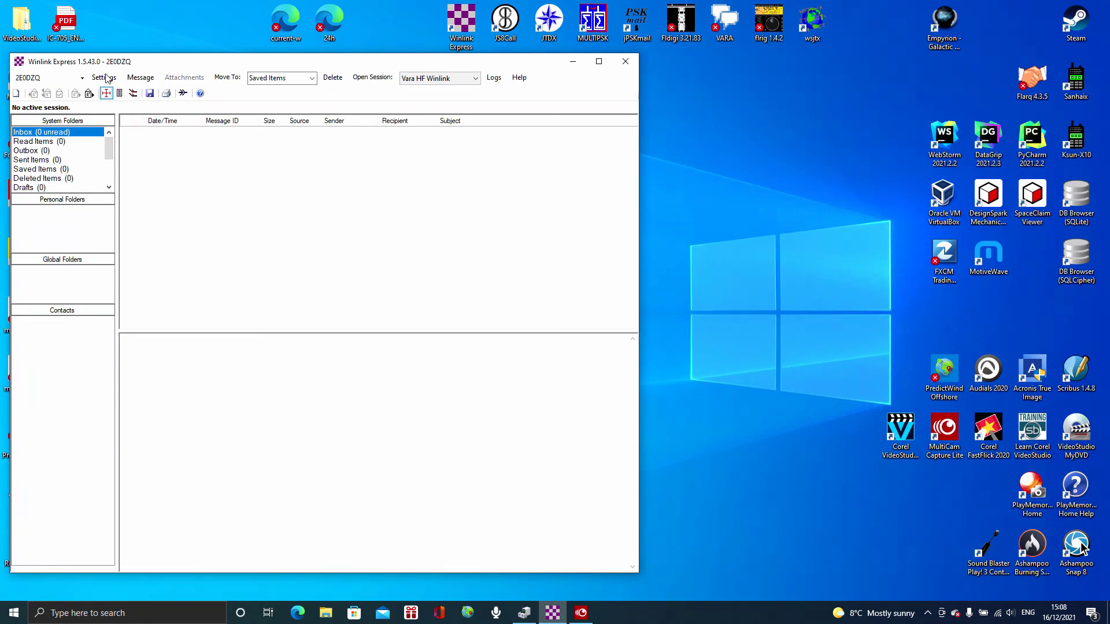
# Open a Vara HF Winlink session and examine the worldwide distribution of gateway stations on its RMS map.
pyautogui.click(372, 77)
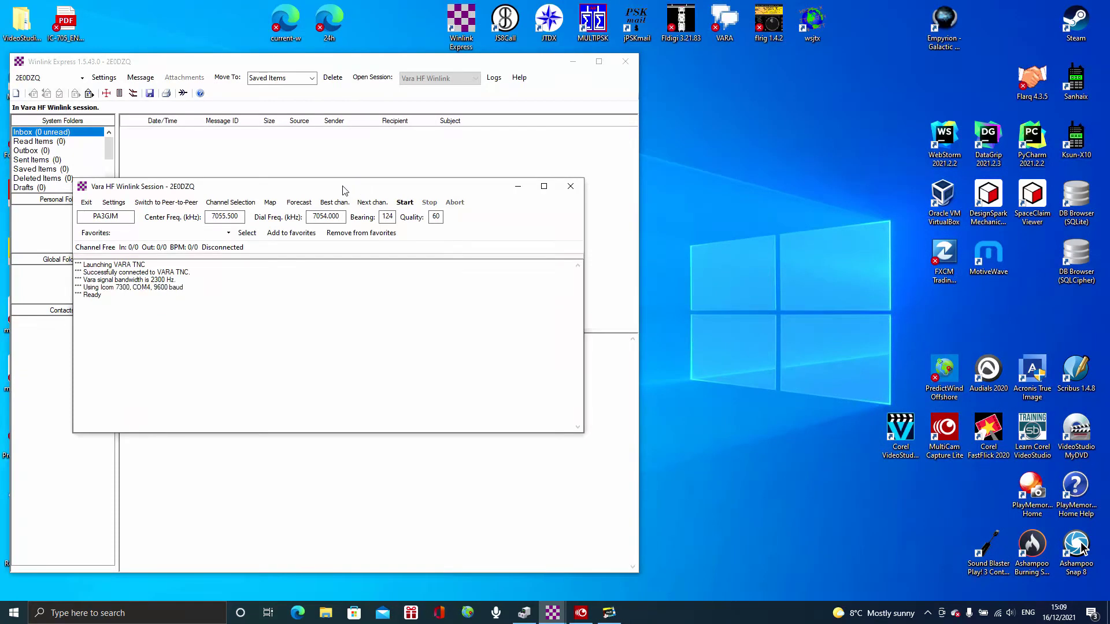
pyautogui.click(270, 202)
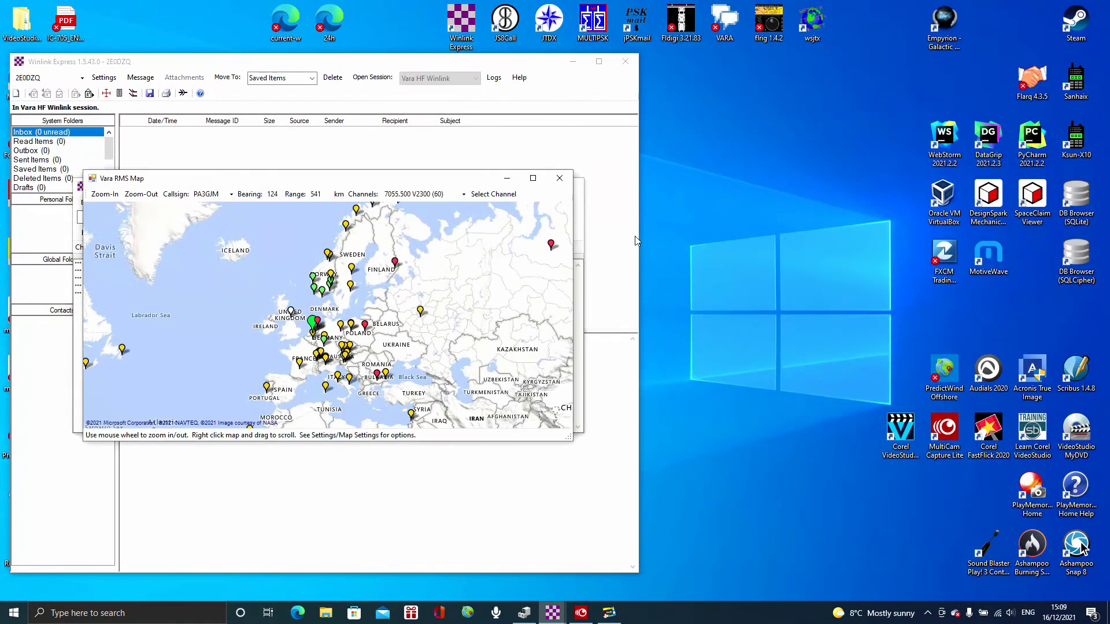
pyautogui.click(533, 178)
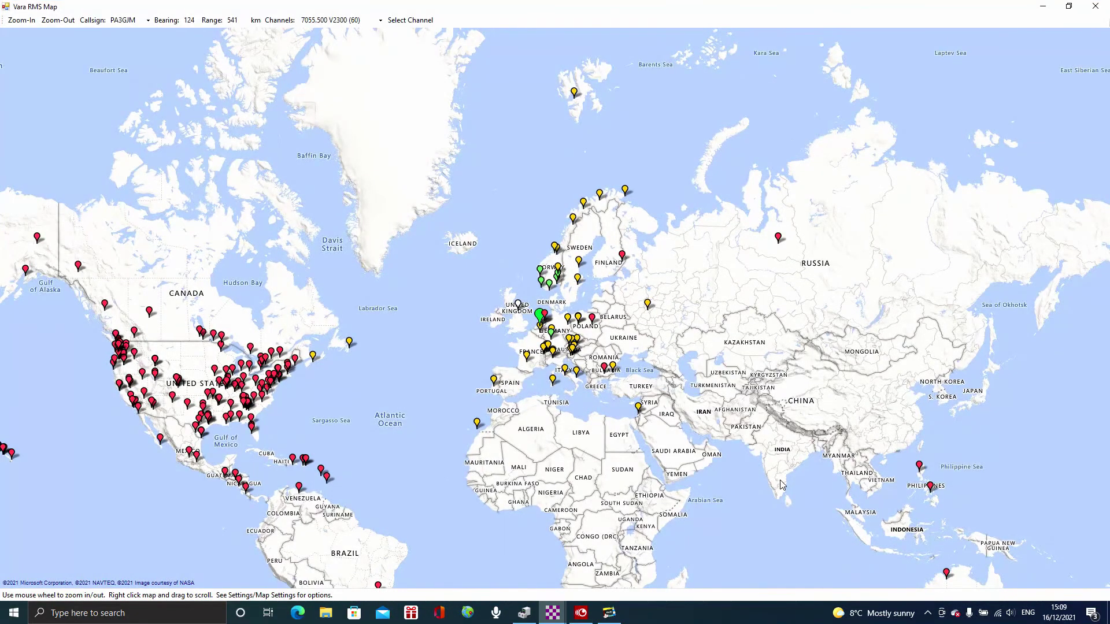
pyautogui.scroll(3, 555, 301)
pyautogui.scroll(-2, 611, 347)
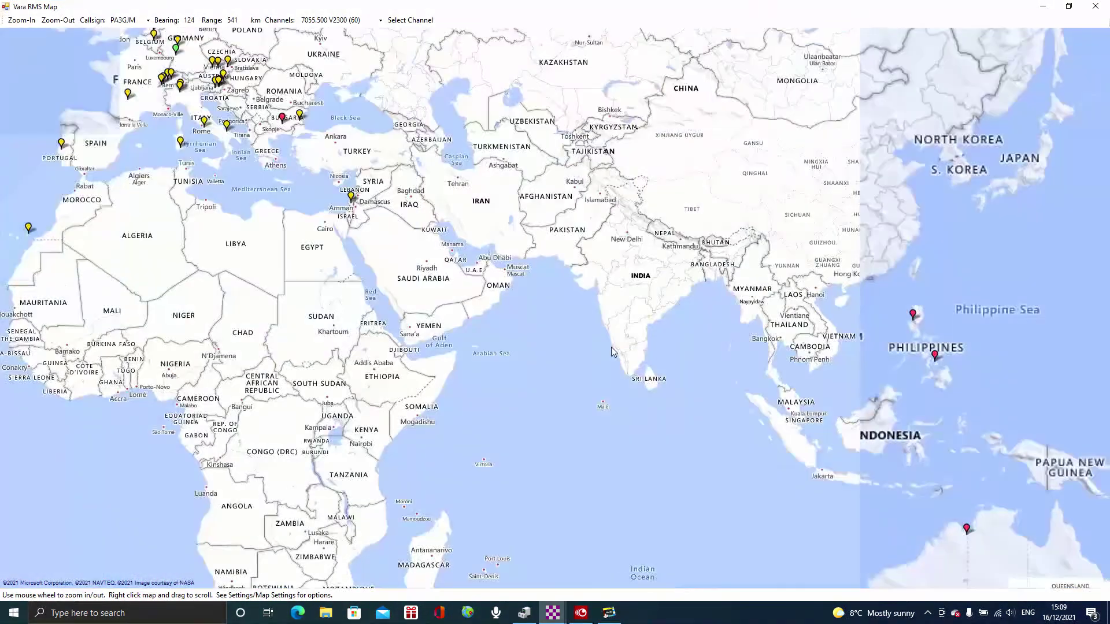
pyautogui.scroll(-1, 556, 301)
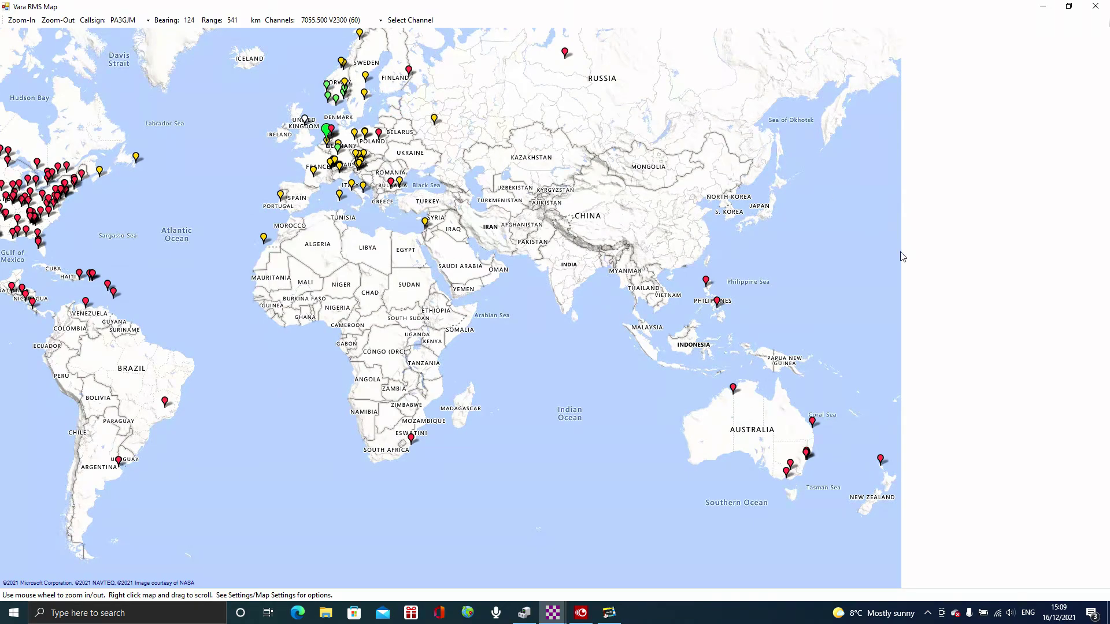
pyautogui.scroll(2, 555, 300)
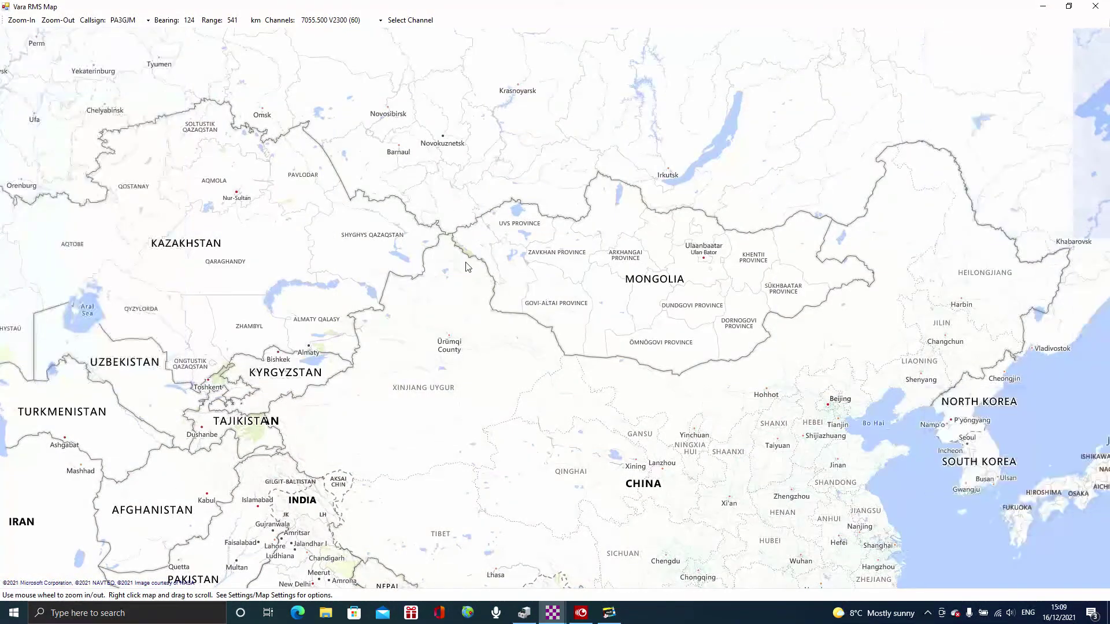
pyautogui.scroll(-2, 468, 266)
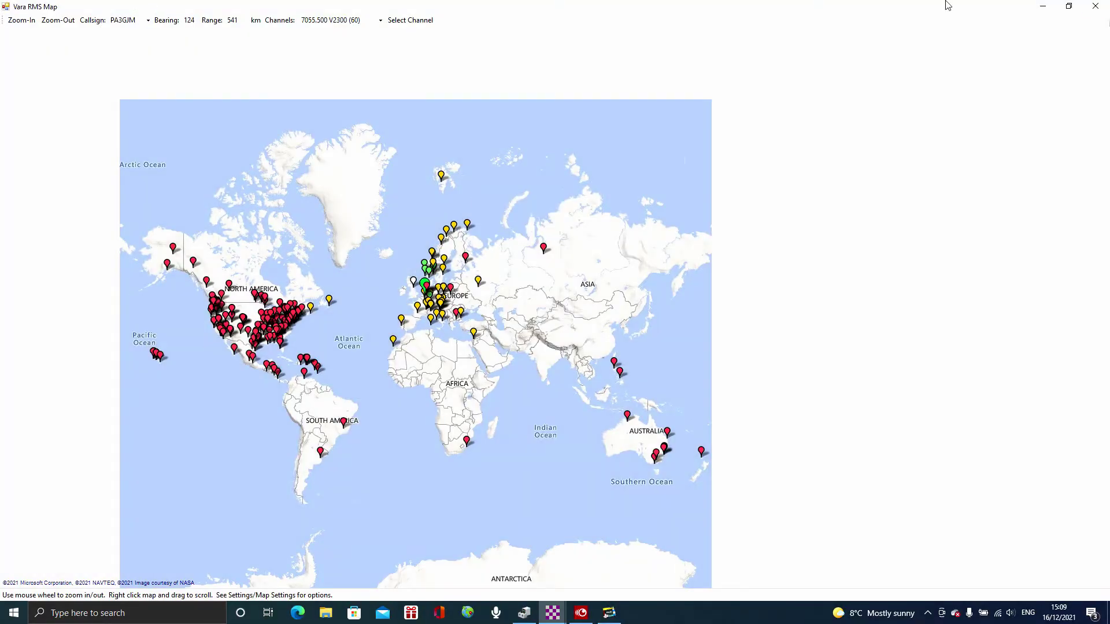
pyautogui.click(1069, 5)
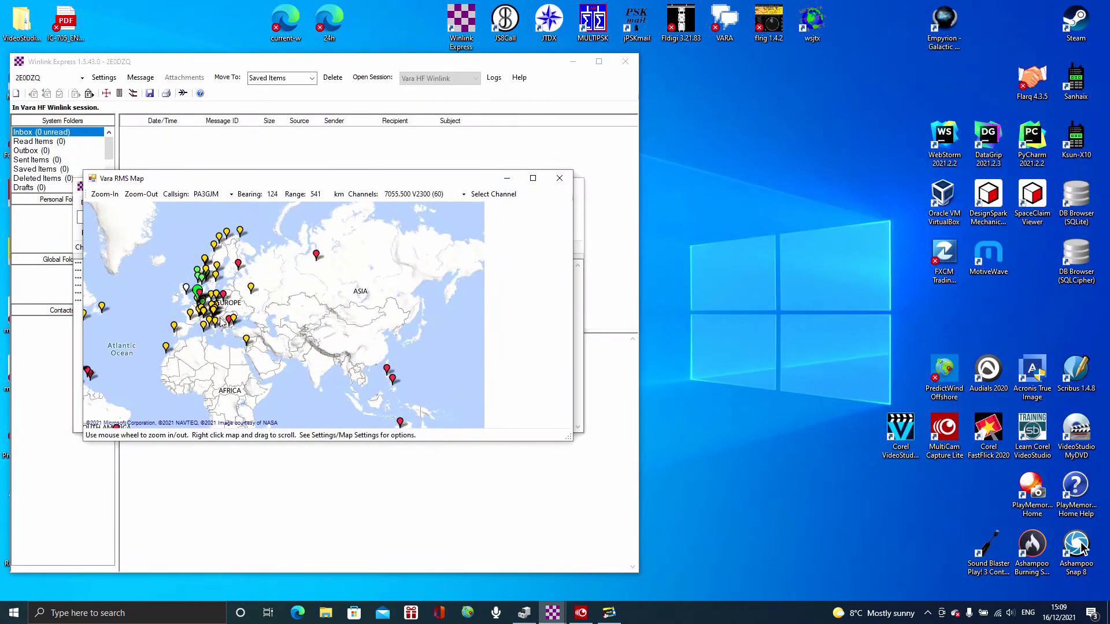
# Frame the RMS map on Europe, enlarge its window and move it clear of the session log.
pyautogui.moveTo(196, 291)
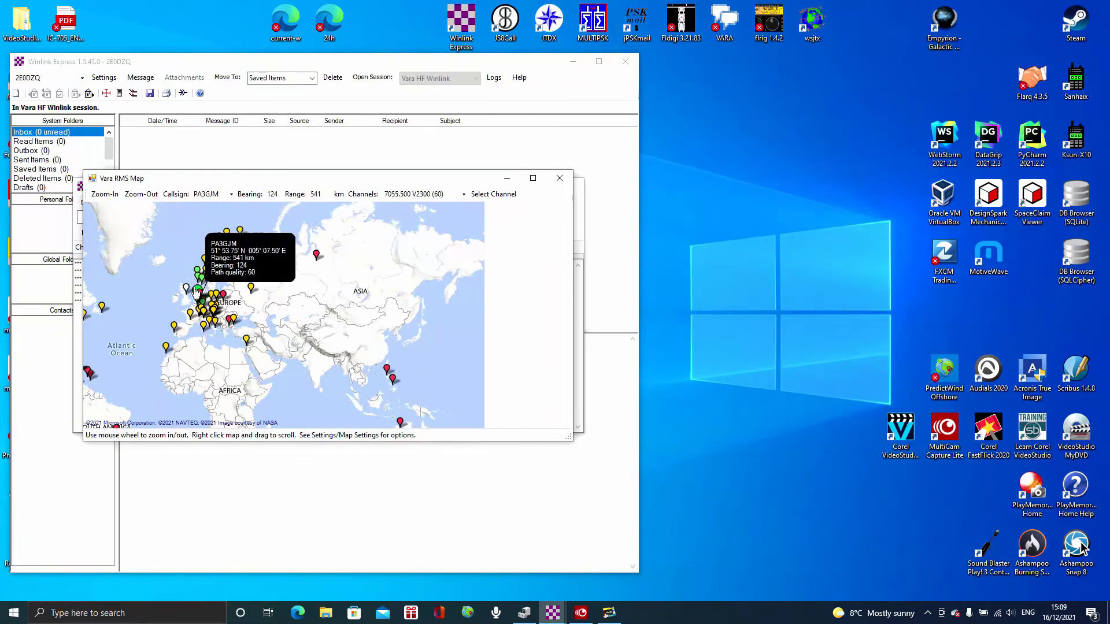
pyautogui.scroll(5, 208, 304)
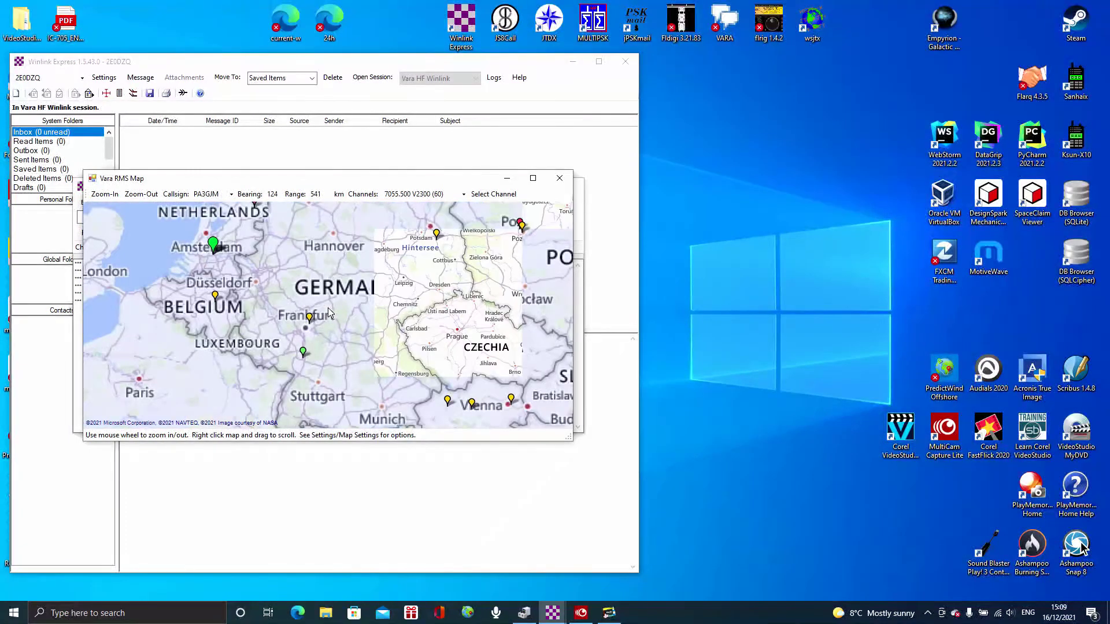
pyautogui.scroll(-3, 324, 272)
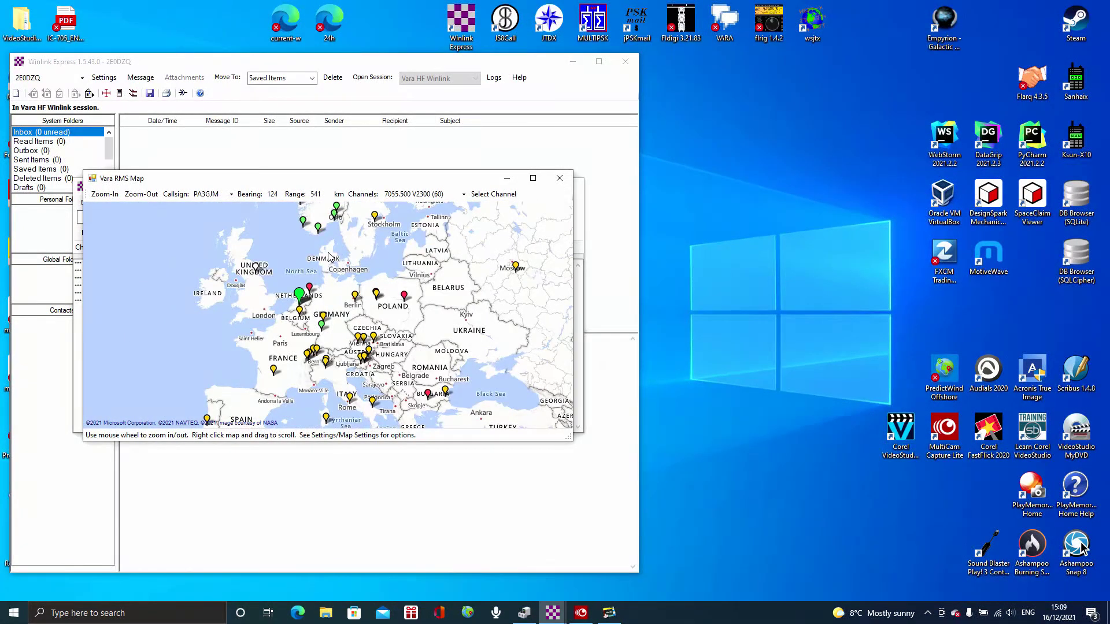
pyautogui.scroll(-2, 328, 257)
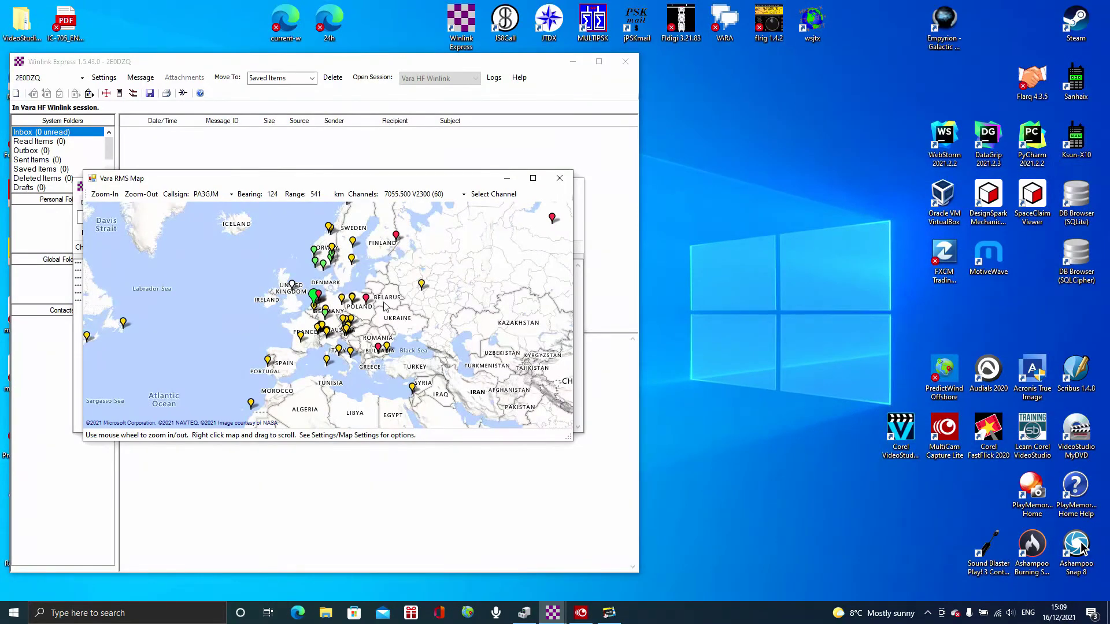
pyautogui.scroll(1, 365, 286)
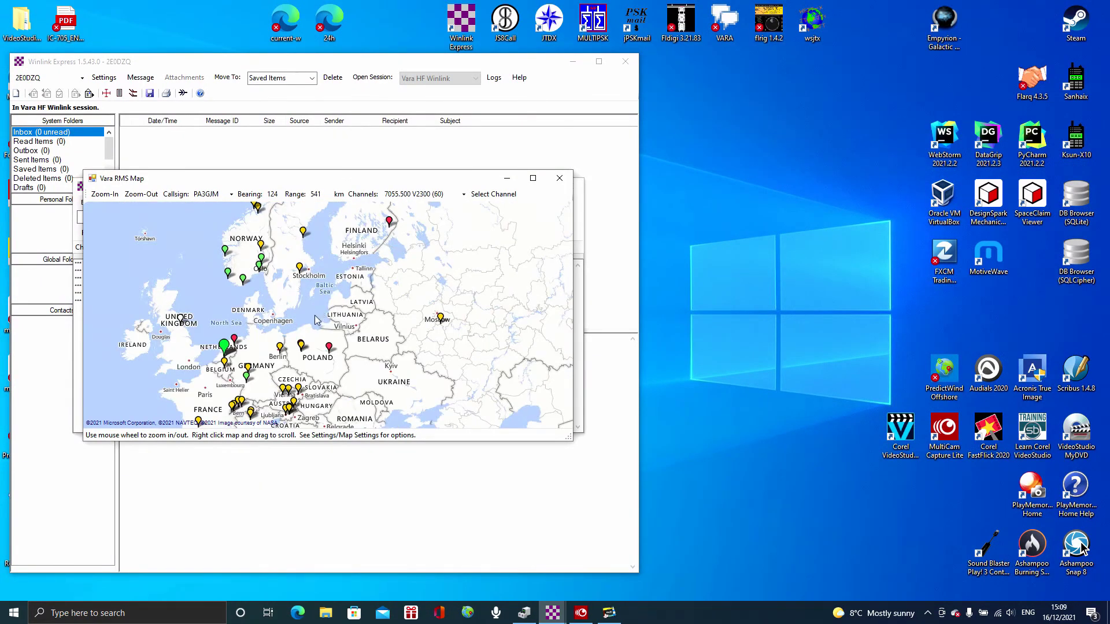
pyautogui.moveTo(569, 438); pyautogui.dragTo(690, 564)
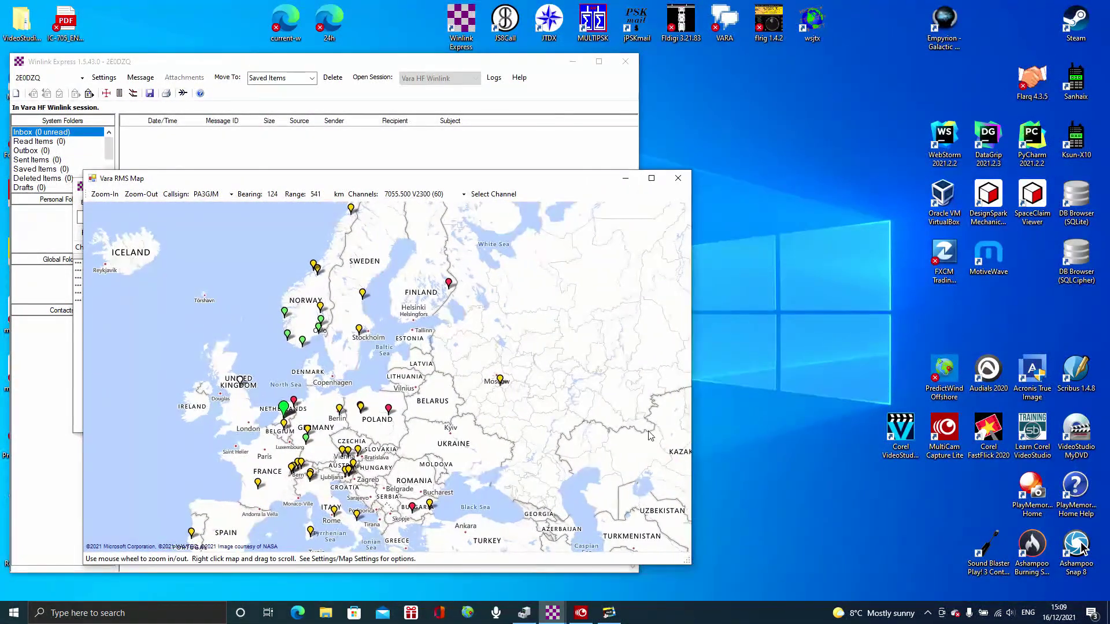
pyautogui.moveTo(445, 184); pyautogui.dragTo(586, 86)
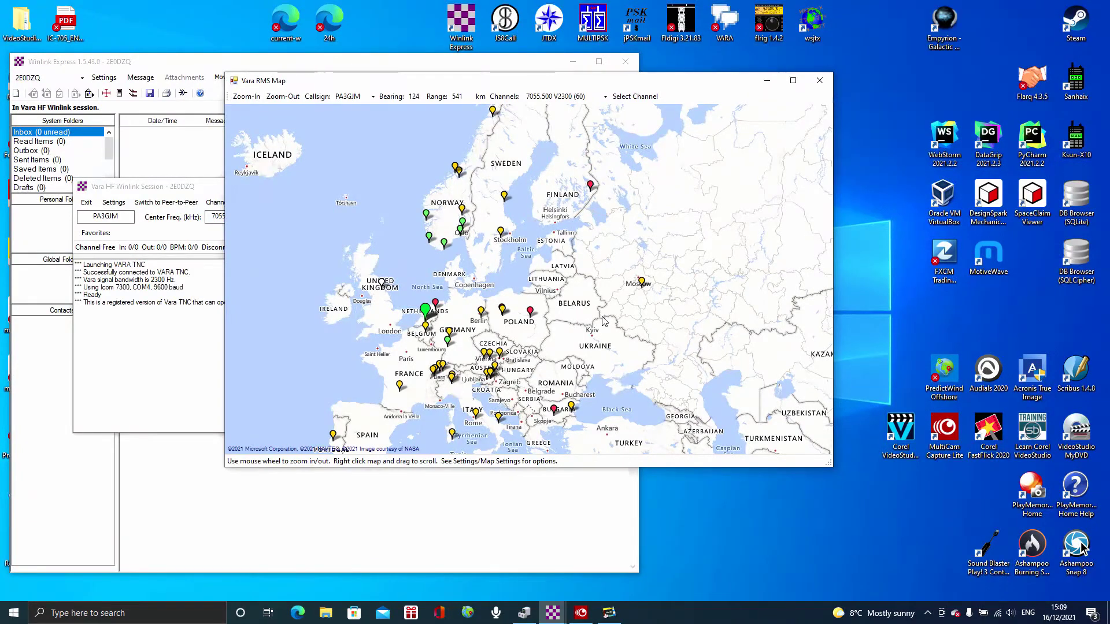
# Examine the range, bearing and path quality of the European stations, and close the map and the Vara session.
pyautogui.moveTo(426, 312)
pyautogui.moveTo(453, 250)
pyautogui.moveTo(439, 370)
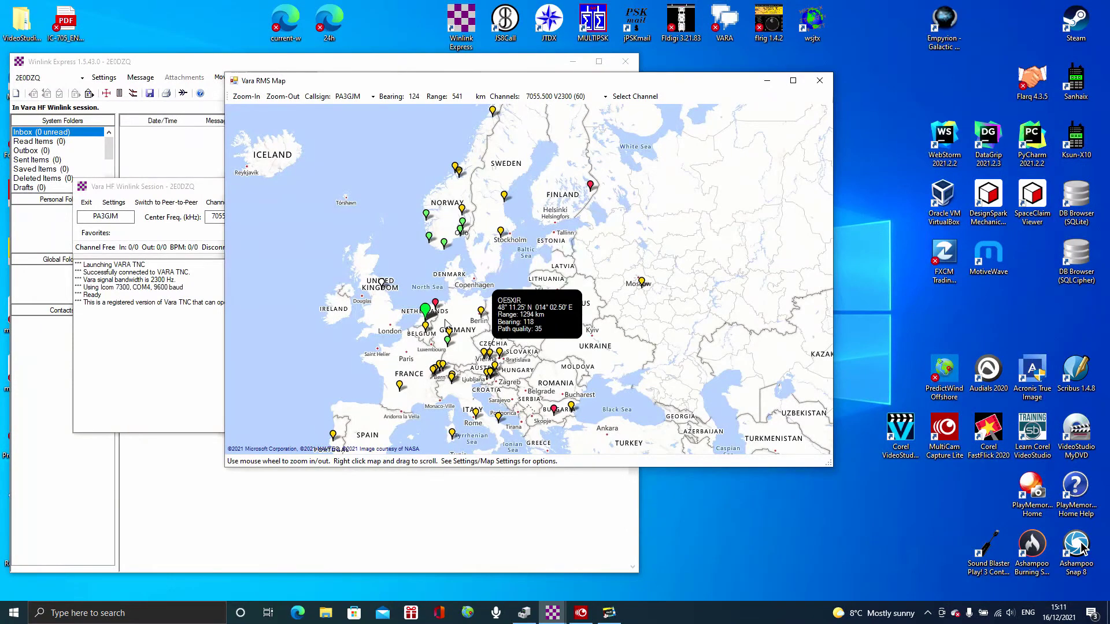
pyautogui.moveTo(400, 391)
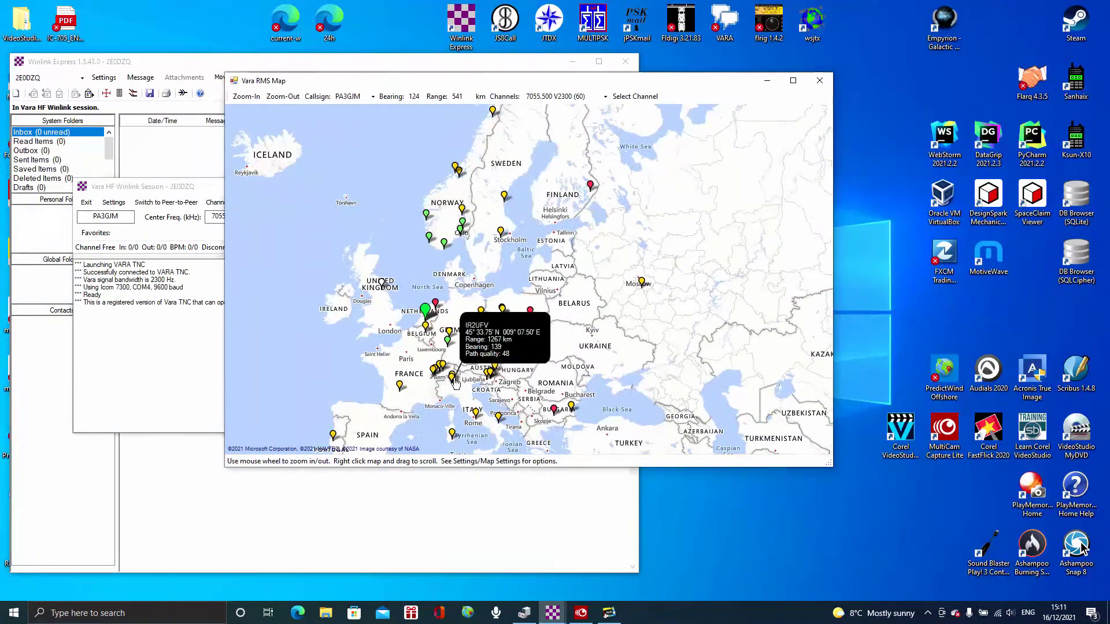
pyautogui.moveTo(453, 337)
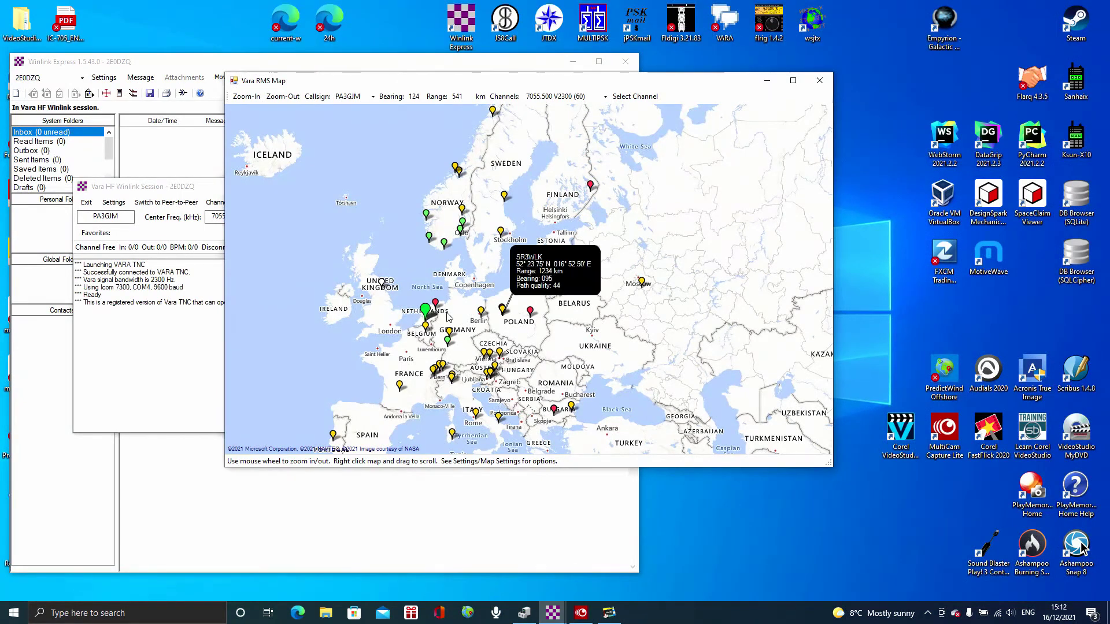
pyautogui.moveTo(427, 316)
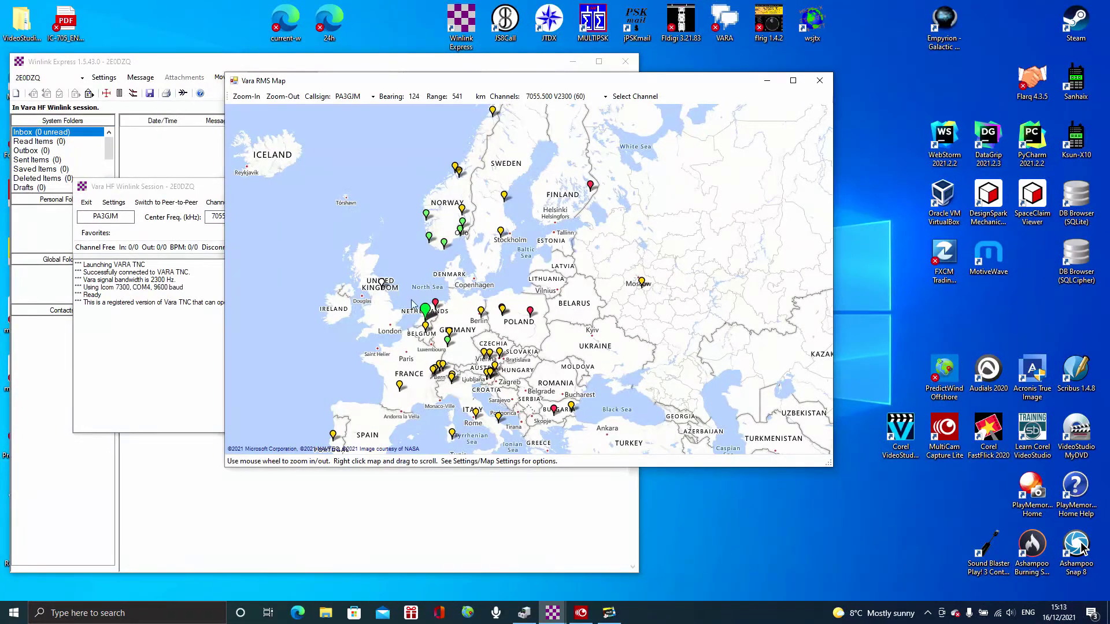
pyautogui.scroll(5, 531, 277)
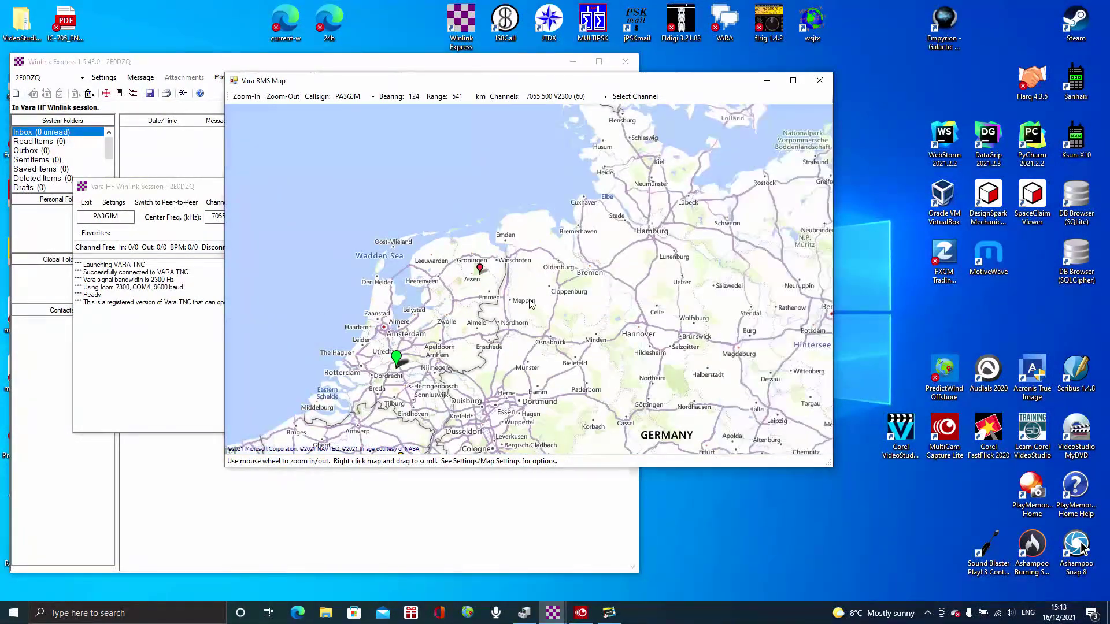
pyautogui.scroll(-2, 531, 277)
pyautogui.scroll(-1, 531, 277)
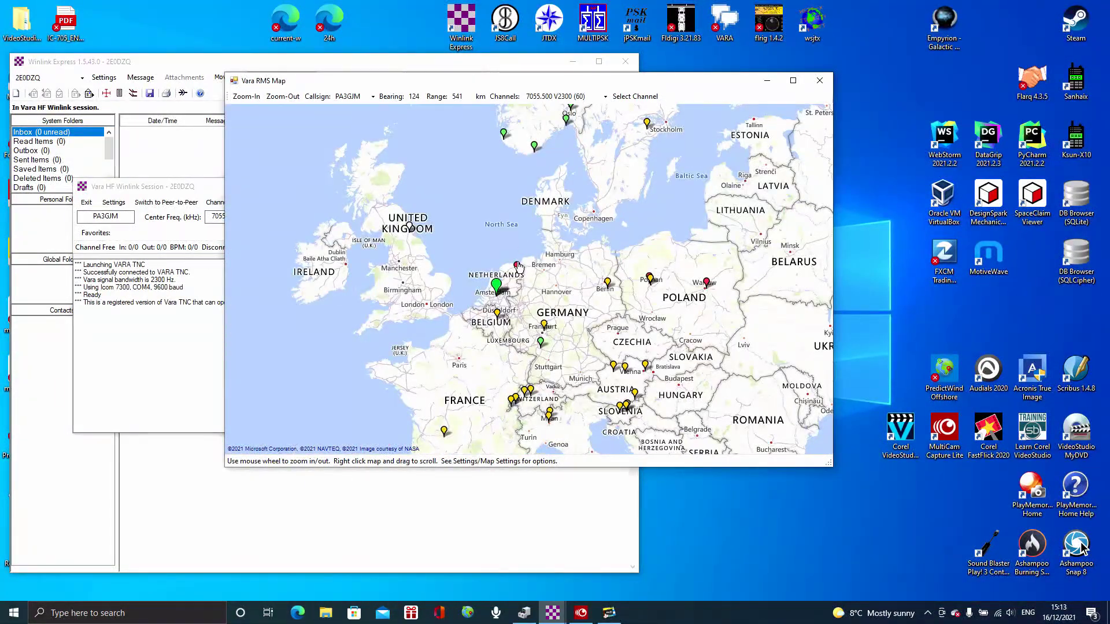
pyautogui.moveTo(498, 287)
pyautogui.click(819, 80)
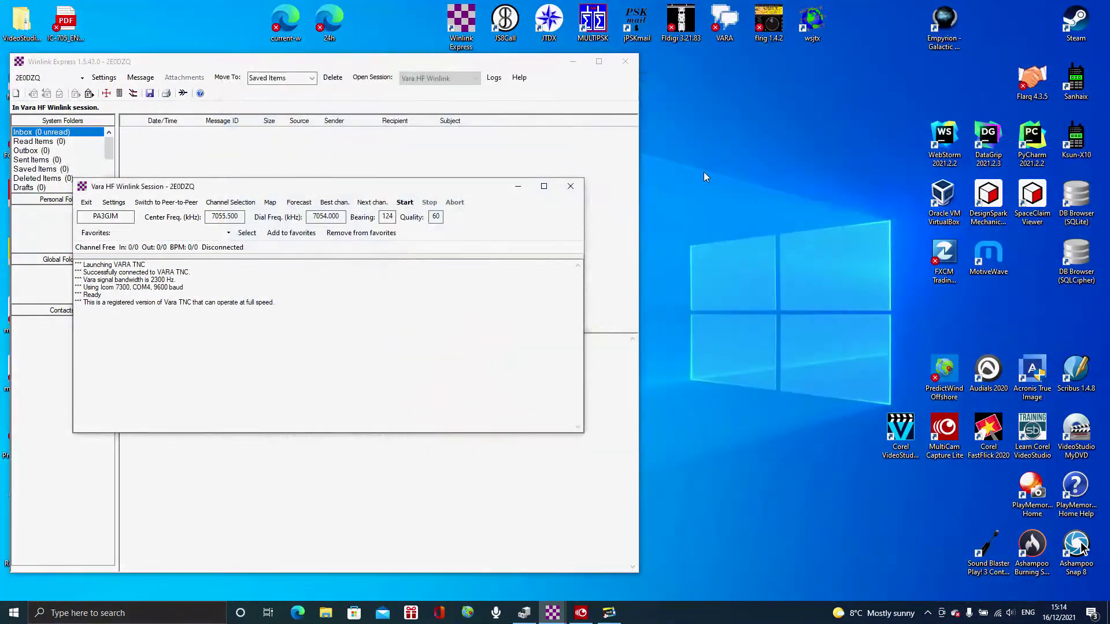
pyautogui.click(570, 185)
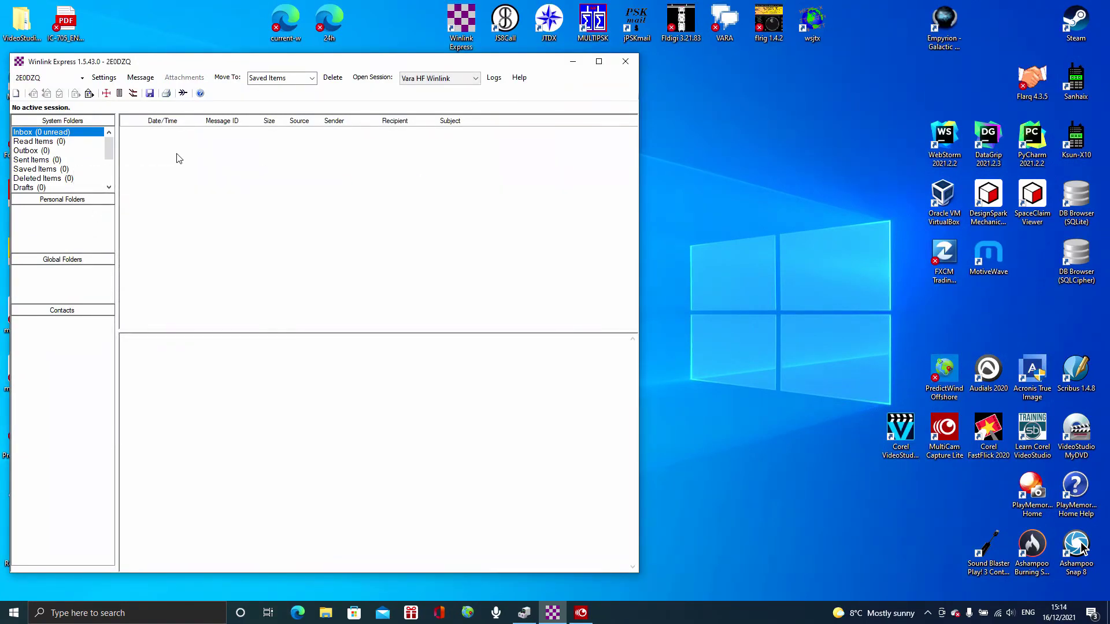
# Open the Hybrid Network Parameters and update the list of RMS available as message pickup stations.
pyautogui.click(112, 81)
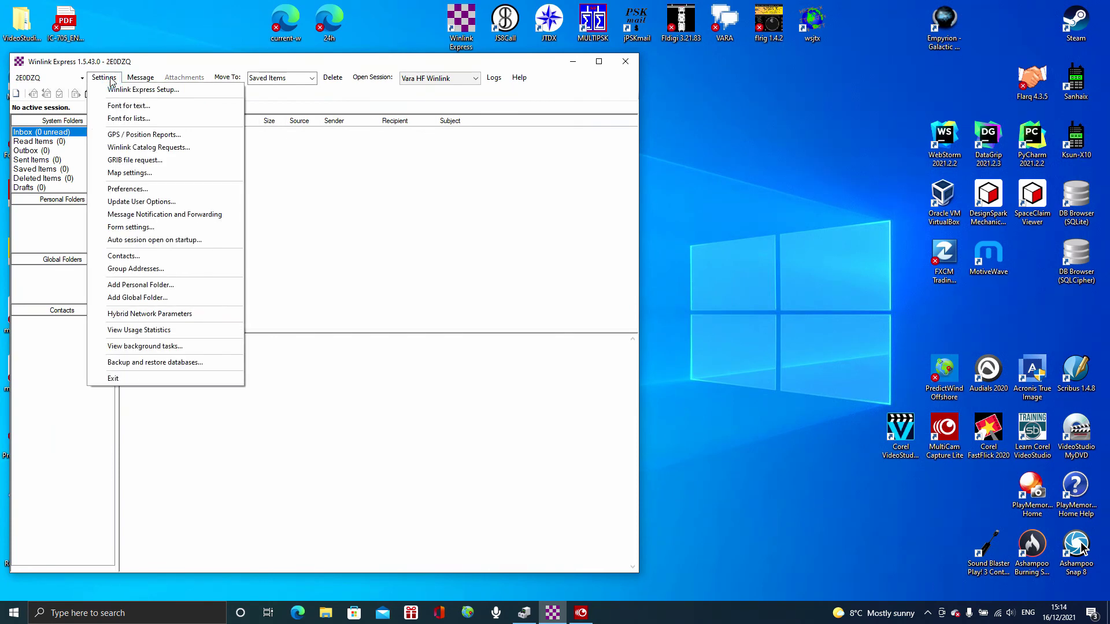
pyautogui.click(207, 314)
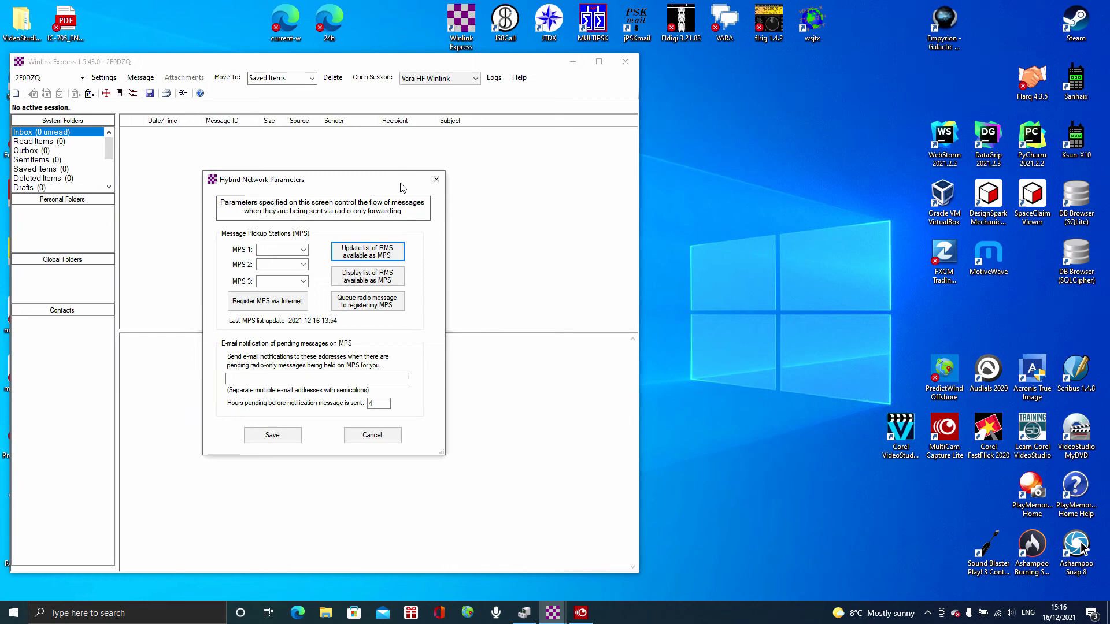
pyautogui.click(384, 257)
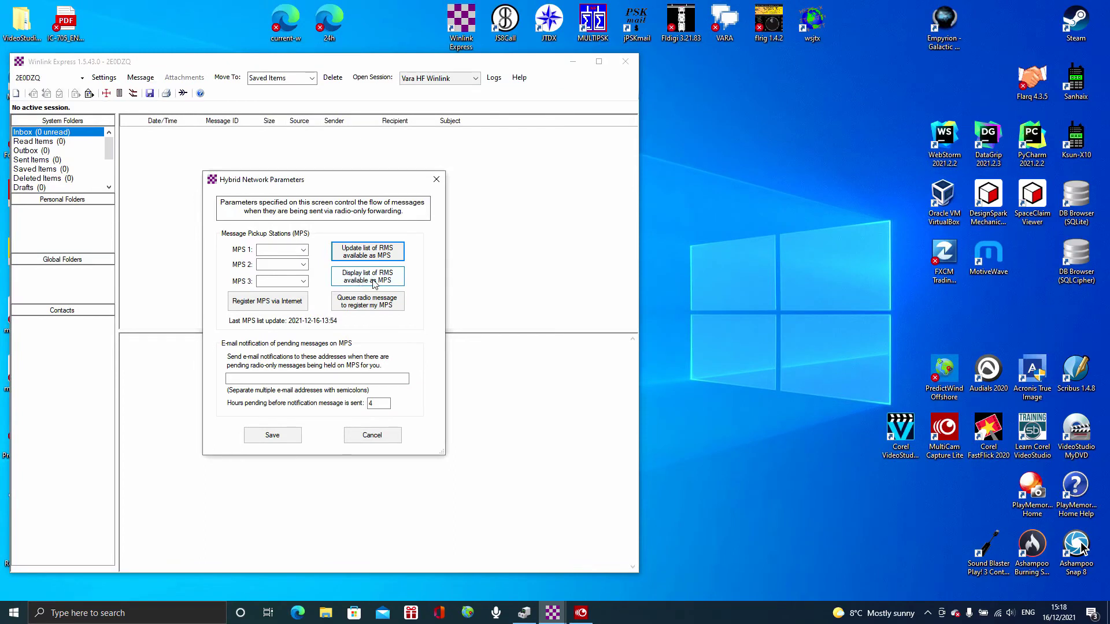
pyautogui.click(373, 253)
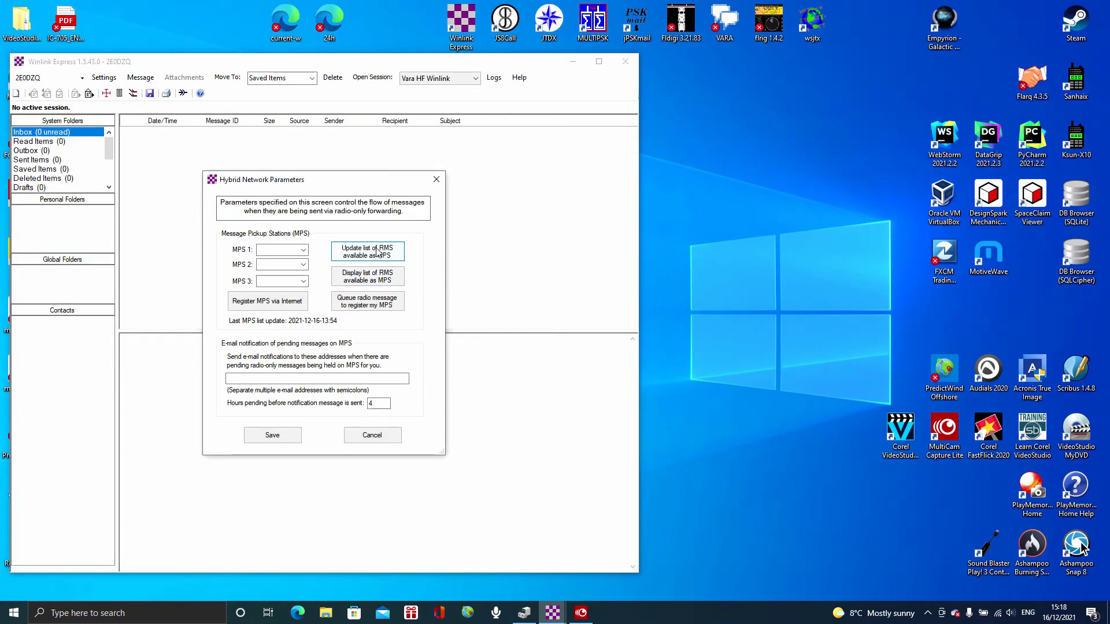
pyautogui.click(377, 252)
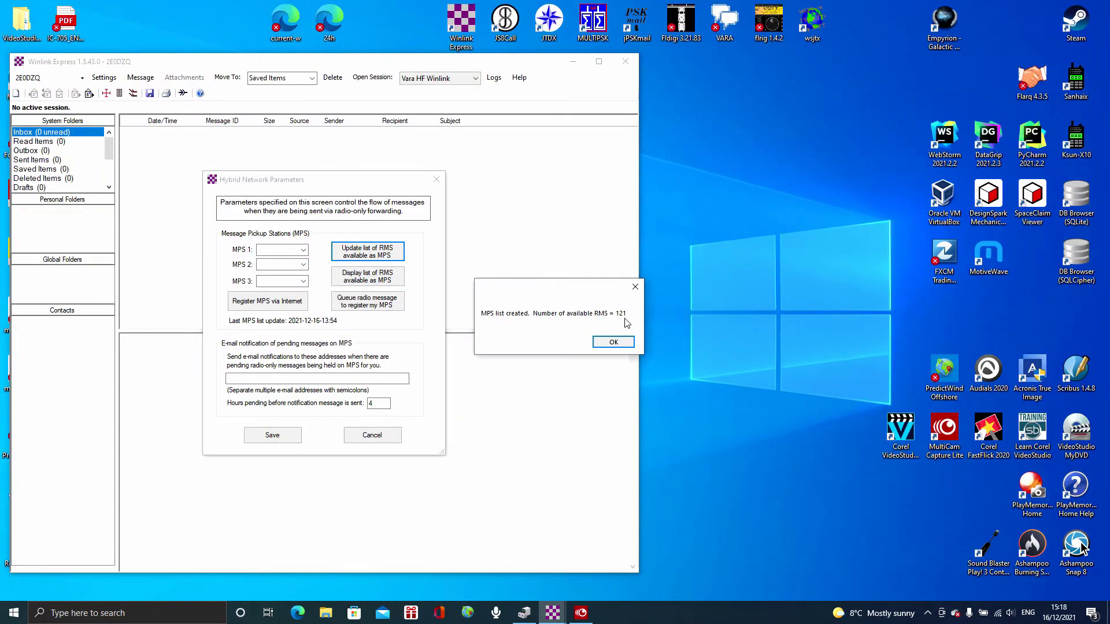
pyautogui.click(616, 342)
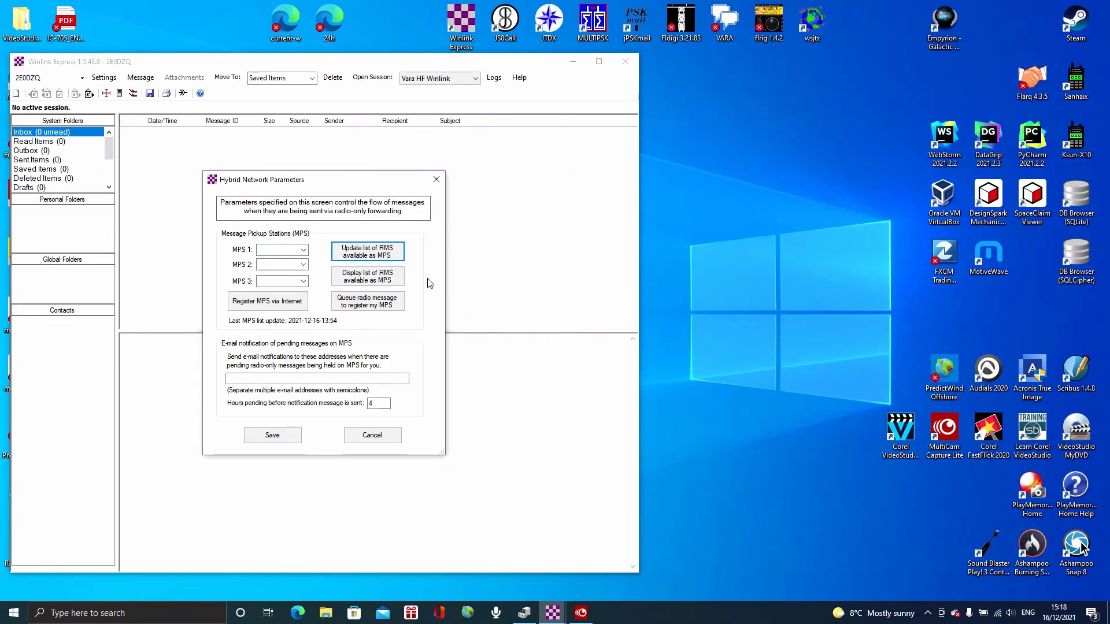
# Display the list of RMS available as message pickup stations and examine the callsigns and their associated user counts.
pyautogui.click(376, 279)
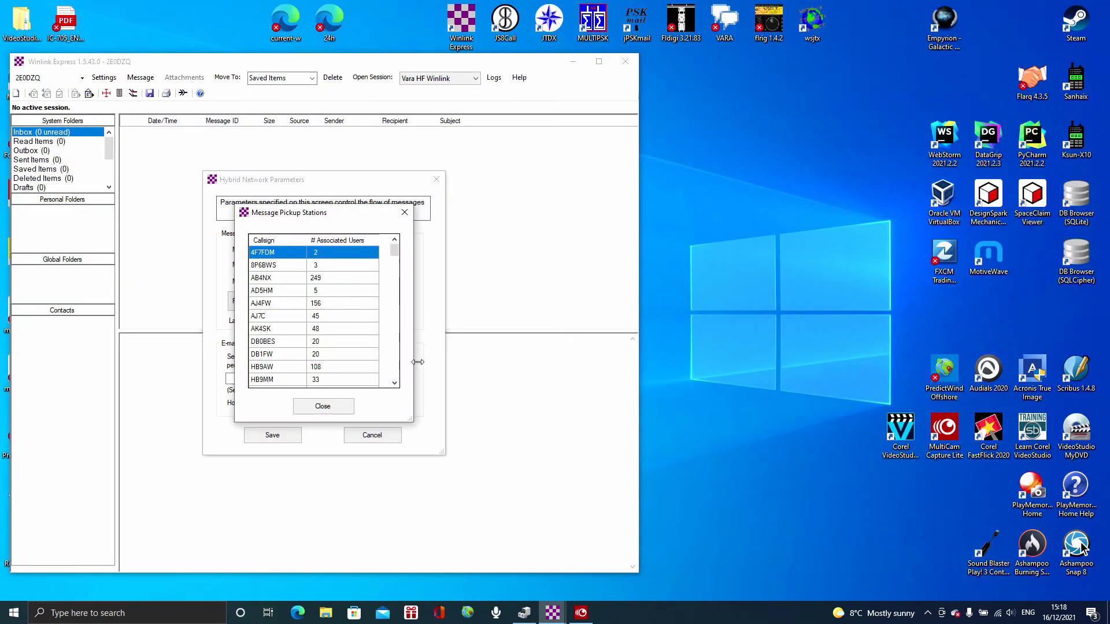
pyautogui.click(395, 382)
pyautogui.click(395, 382)
pyautogui.click(394, 383)
pyautogui.click(395, 382)
pyautogui.click(394, 382)
pyautogui.click(395, 383)
pyautogui.click(394, 383)
pyautogui.click(395, 383)
pyautogui.click(395, 383)
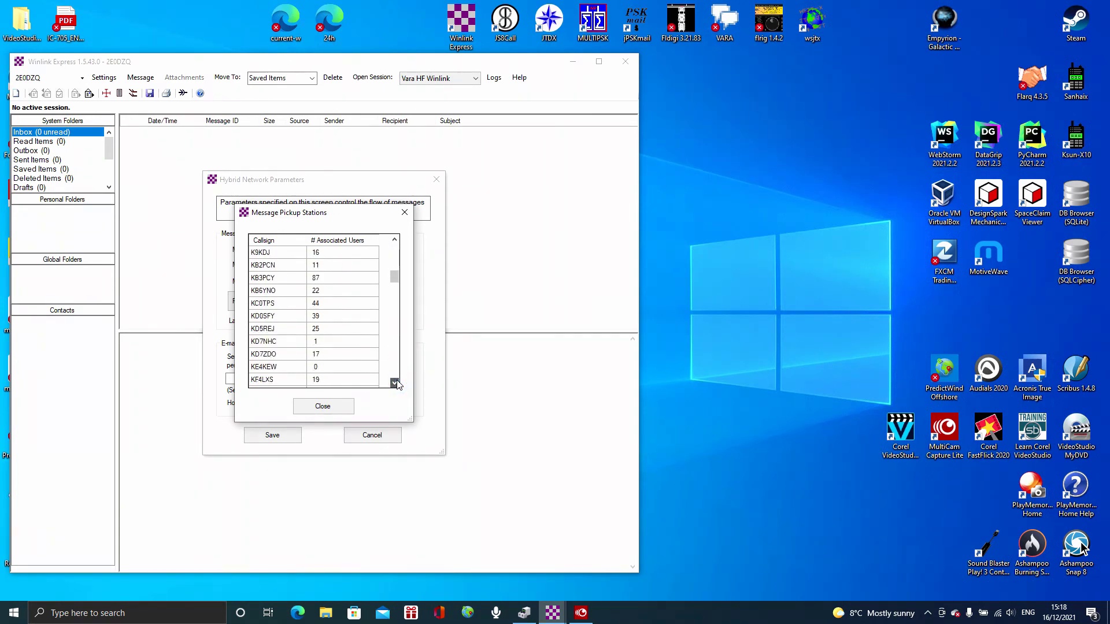
pyautogui.click(395, 382)
pyautogui.click(395, 383)
pyautogui.click(394, 382)
pyautogui.click(395, 382)
pyautogui.click(395, 382)
pyautogui.click(395, 383)
pyautogui.click(395, 383)
pyautogui.click(395, 382)
pyautogui.click(395, 383)
pyautogui.click(394, 383)
pyautogui.click(394, 383)
pyautogui.click(395, 382)
pyautogui.click(395, 383)
pyautogui.click(395, 382)
pyautogui.click(395, 383)
pyautogui.click(394, 383)
pyautogui.click(395, 383)
pyautogui.click(394, 383)
pyautogui.click(395, 382)
pyautogui.click(395, 383)
pyautogui.click(395, 382)
pyautogui.click(395, 382)
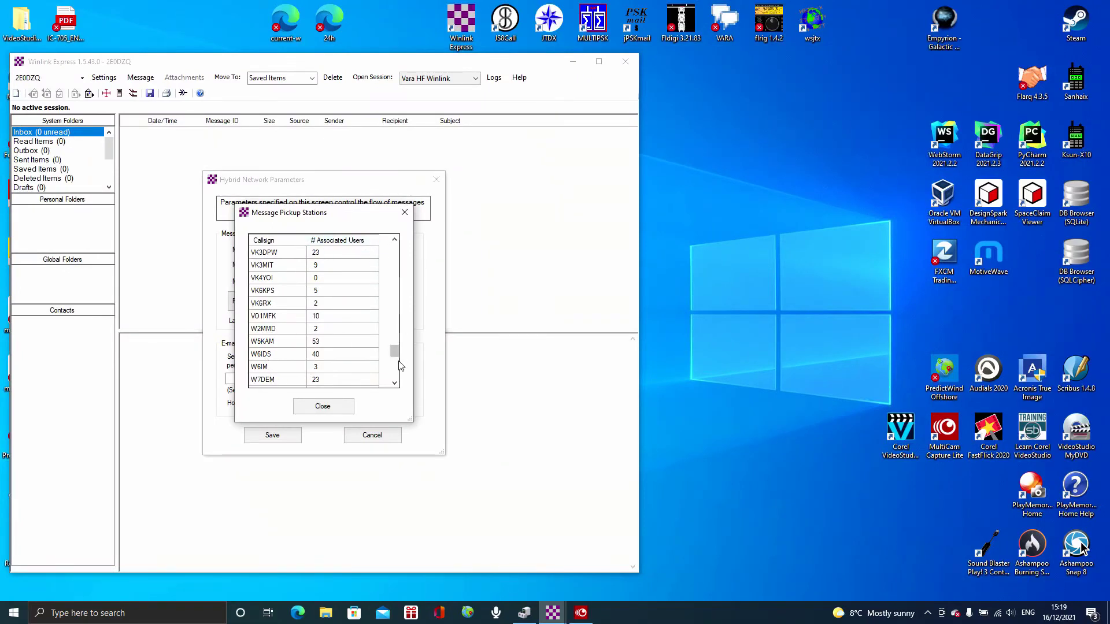
# Go through the pickup station list again from its beginning and highlight station PA3GJM.
pyautogui.moveTo(392, 352); pyautogui.dragTo(382, 240)
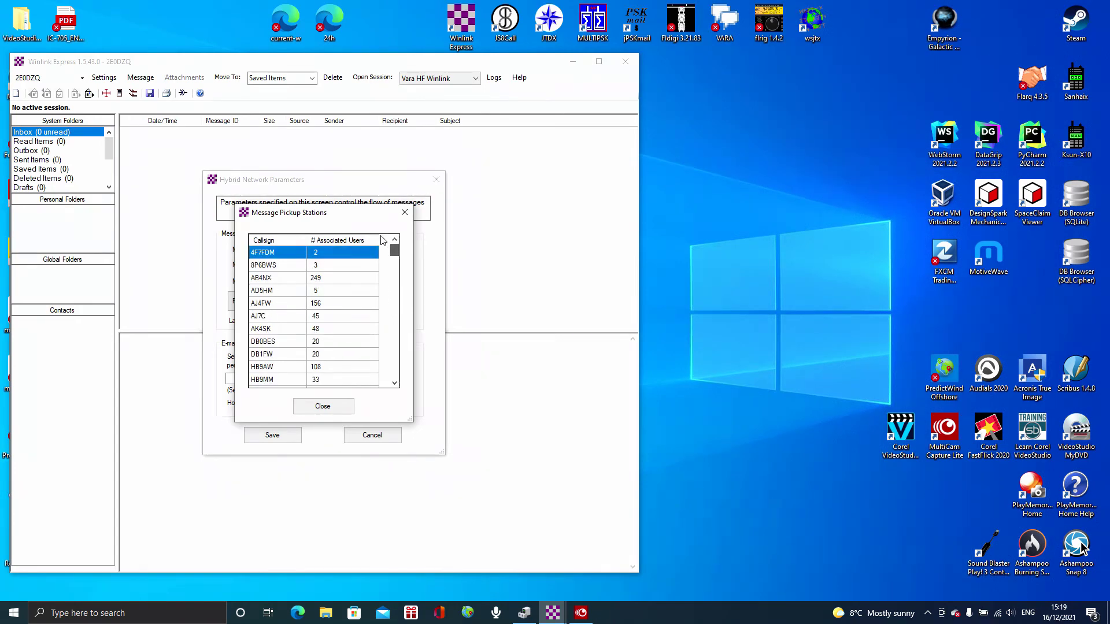
pyautogui.click(394, 382)
pyautogui.click(394, 382)
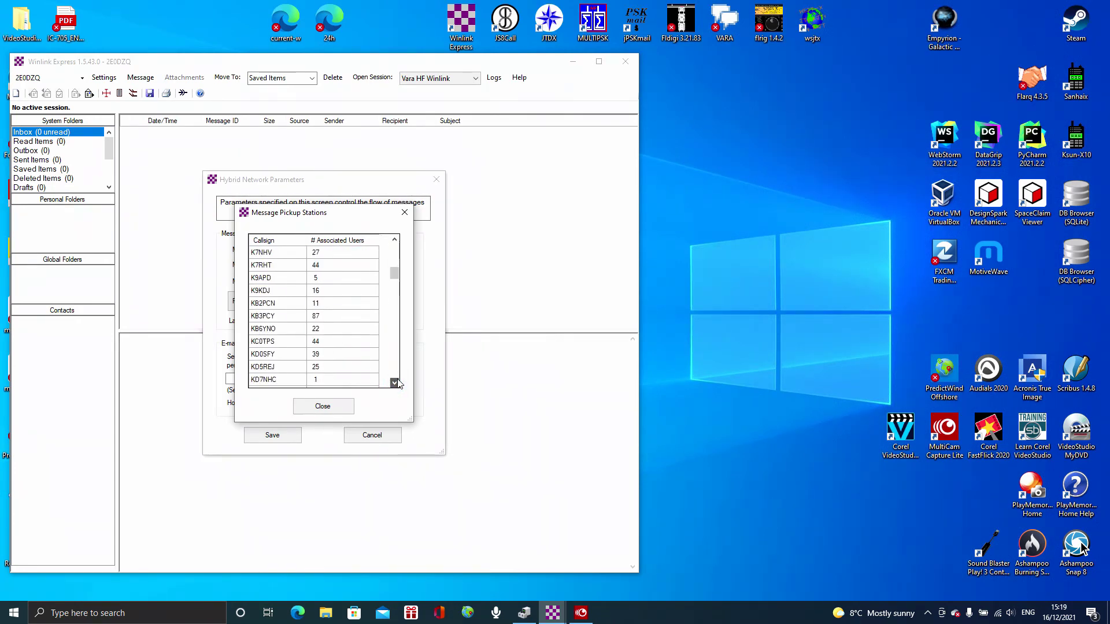
pyautogui.click(395, 382)
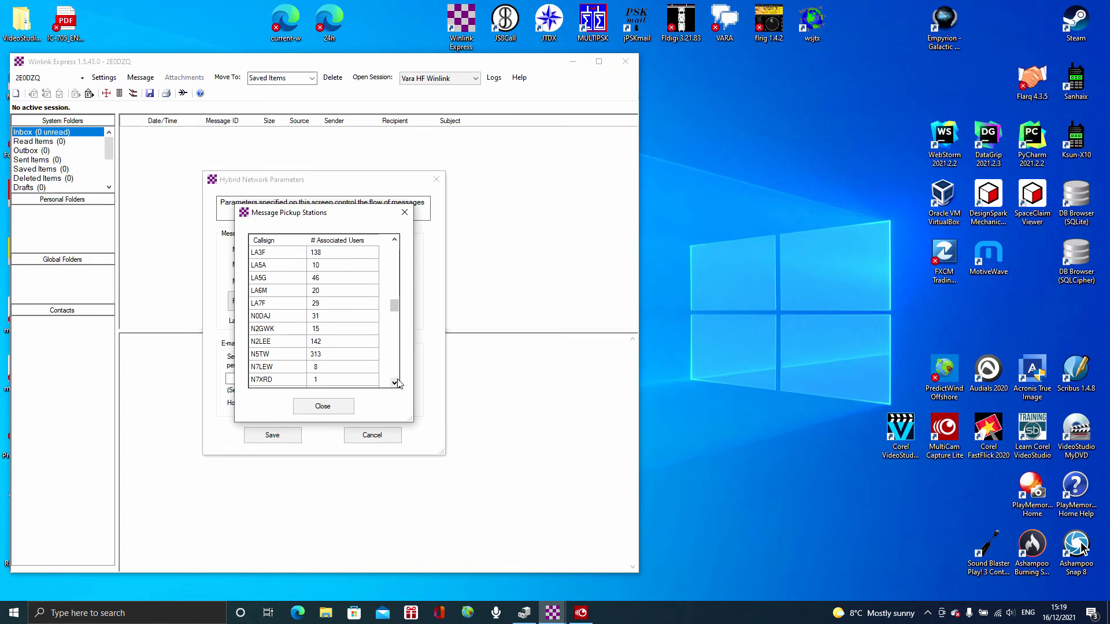
pyautogui.click(394, 382)
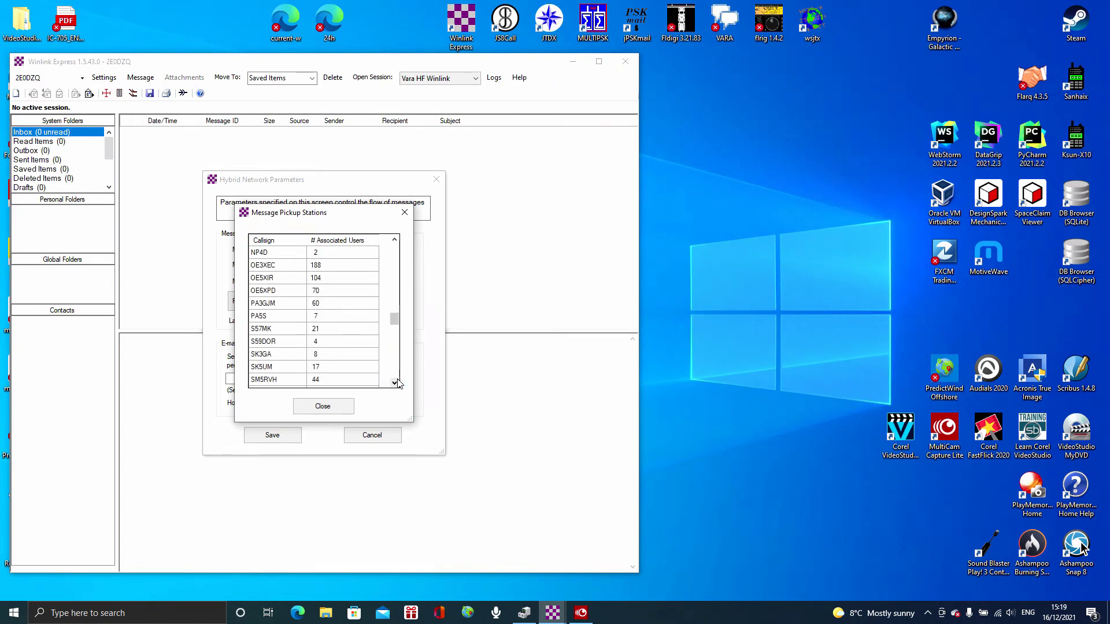
pyautogui.click(300, 307)
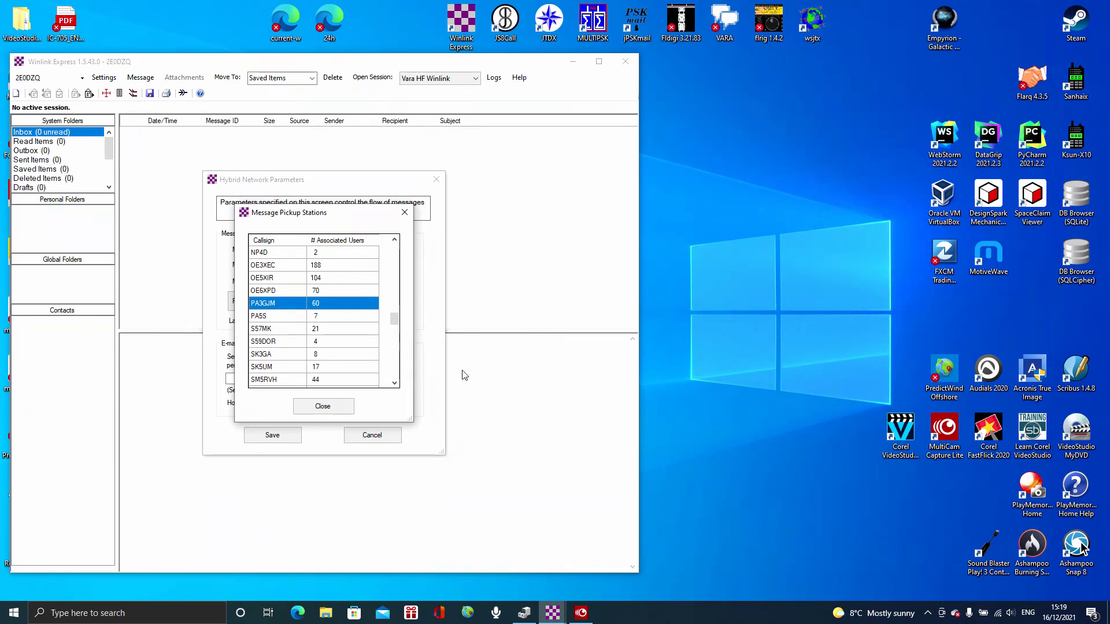
# Find and highlight station LA1J in the pickup station list, and close the list and the Hybrid Network Parameters.
pyautogui.click(394, 239)
pyautogui.click(394, 238)
pyautogui.click(393, 239)
pyautogui.click(394, 239)
pyautogui.click(394, 239)
pyautogui.click(394, 239)
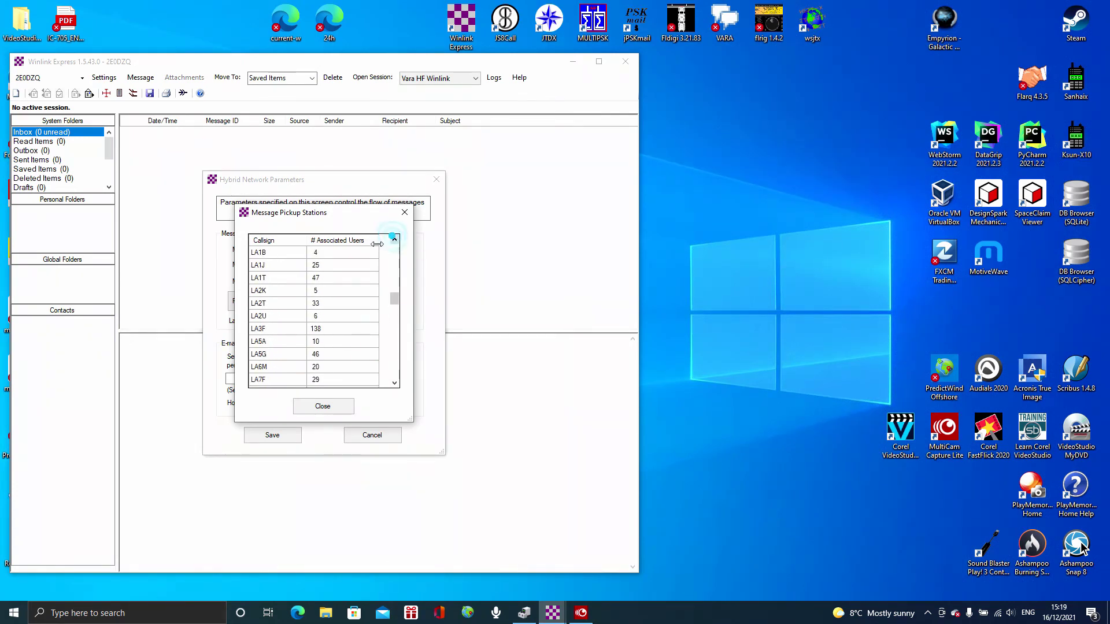
pyautogui.click(267, 266)
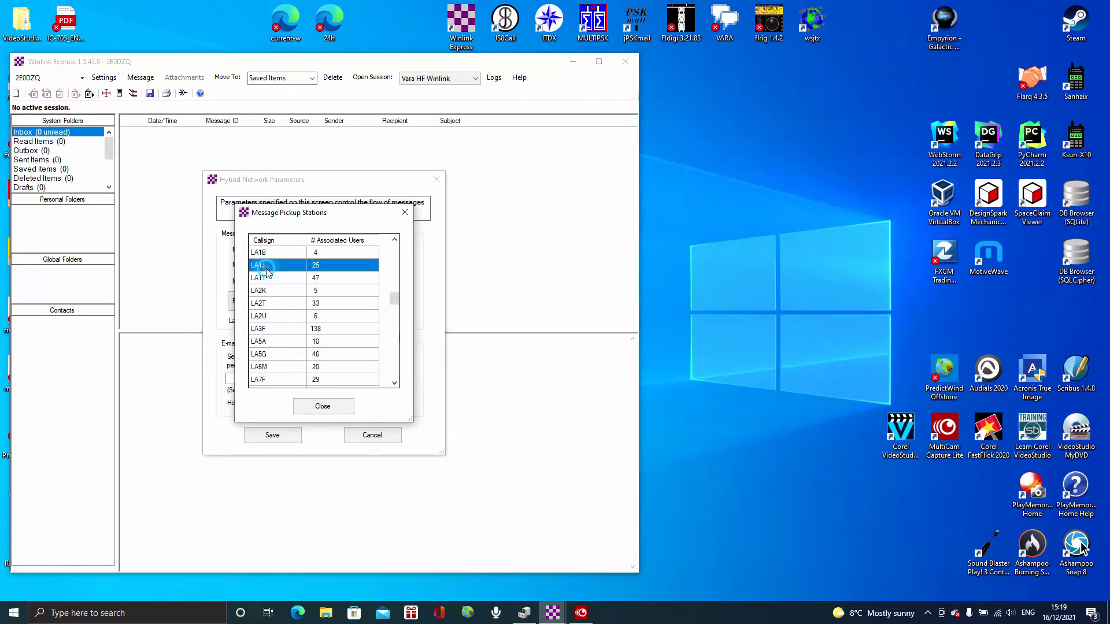
pyautogui.click(339, 407)
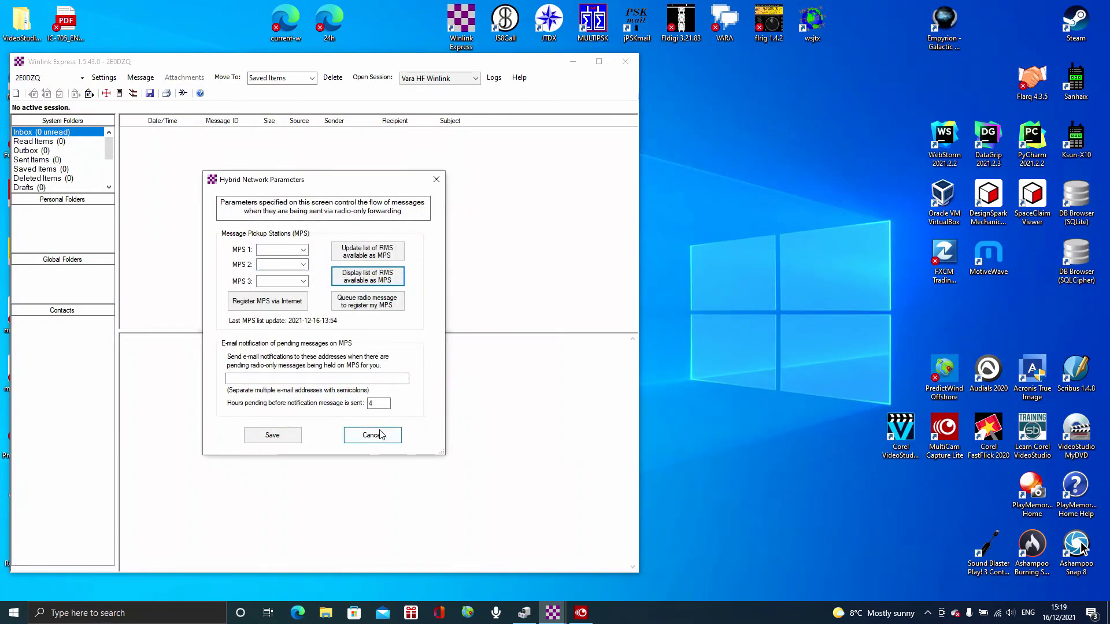
pyautogui.click(436, 180)
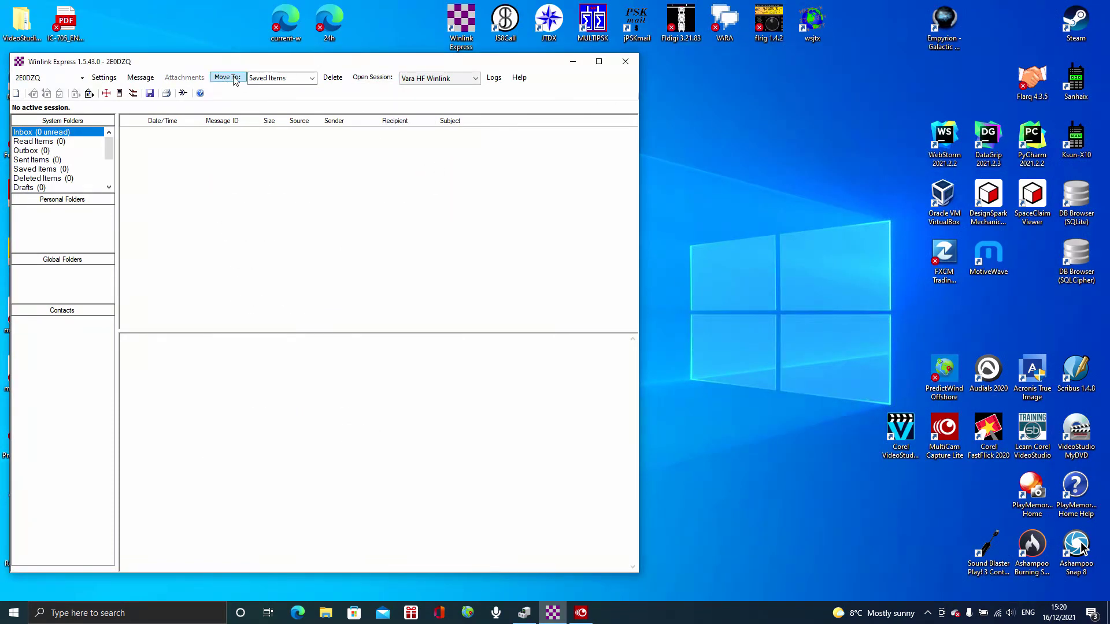
# Check the location and path quality of LA1J, PA3GJM and nearby stations on the Vara HF session's RMS map, and close the map and session.
pyautogui.click(373, 77)
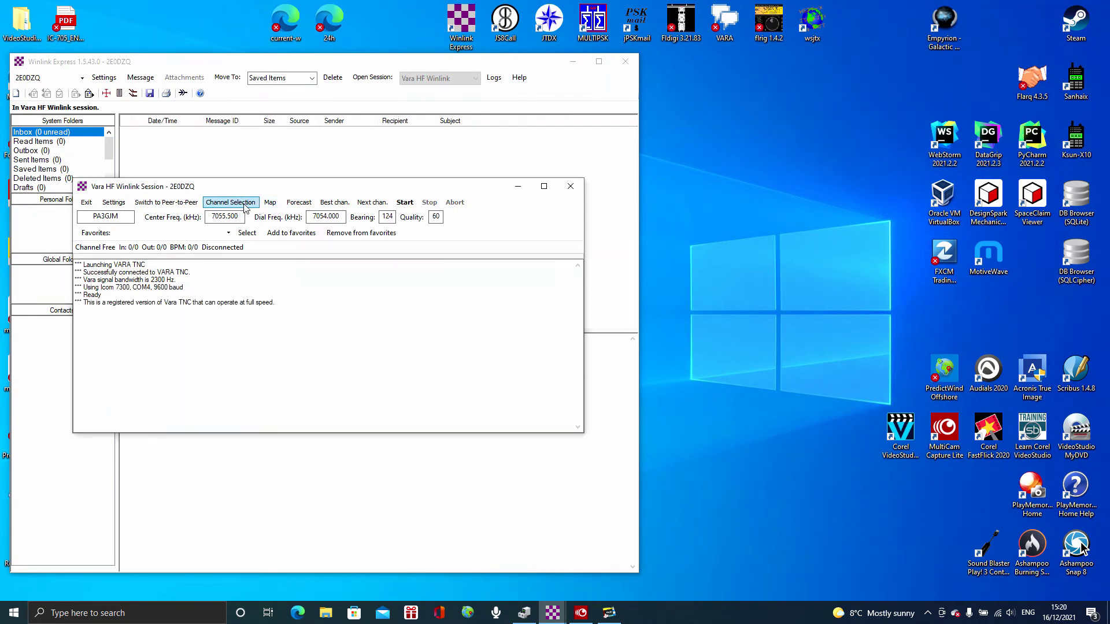
pyautogui.click(270, 202)
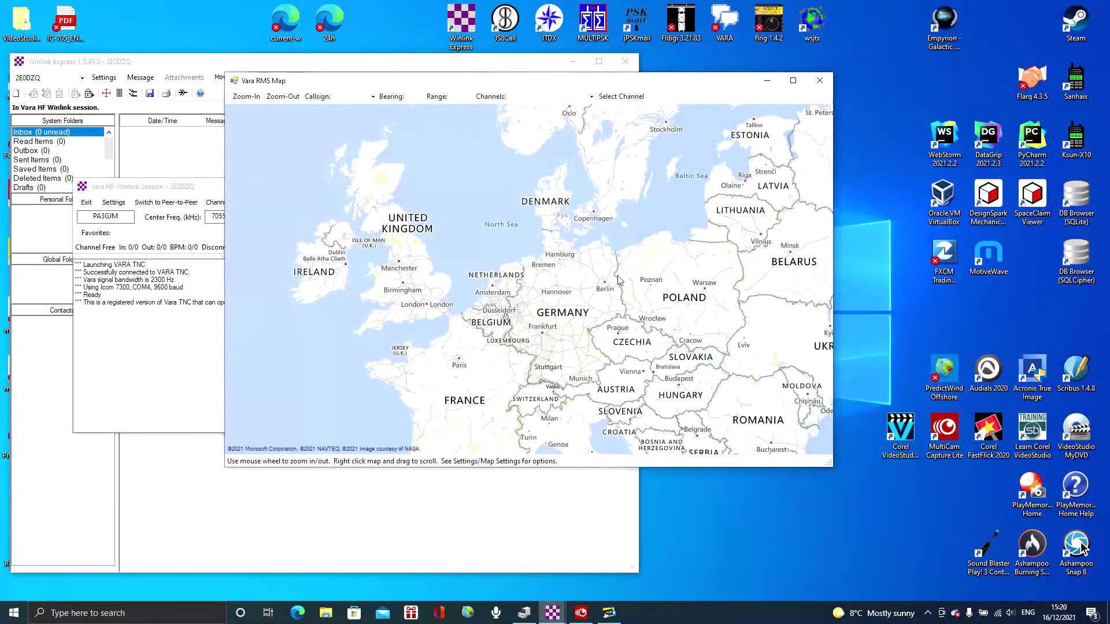
pyautogui.moveTo(503, 137)
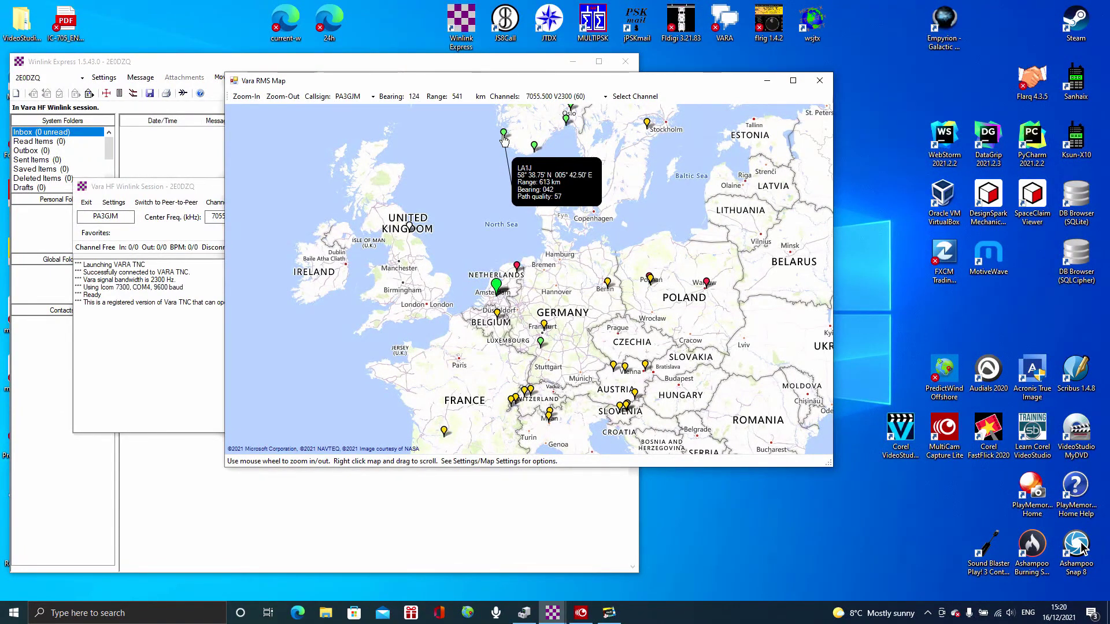
pyautogui.moveTo(495, 292)
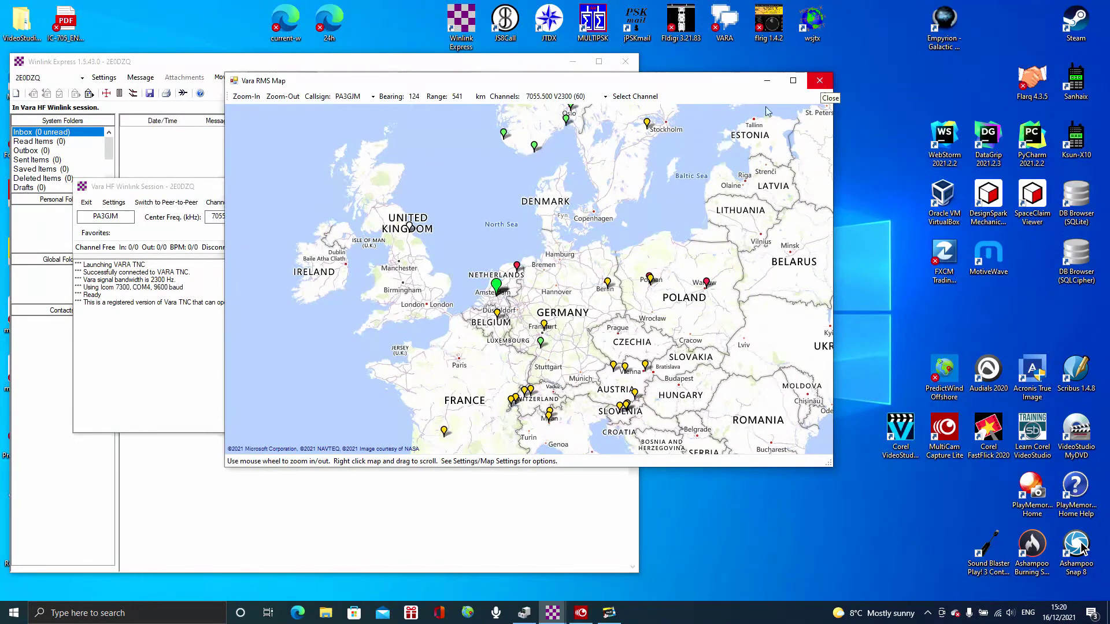
pyautogui.moveTo(534, 149)
pyautogui.moveTo(494, 289)
pyautogui.moveTo(541, 344)
pyautogui.click(823, 81)
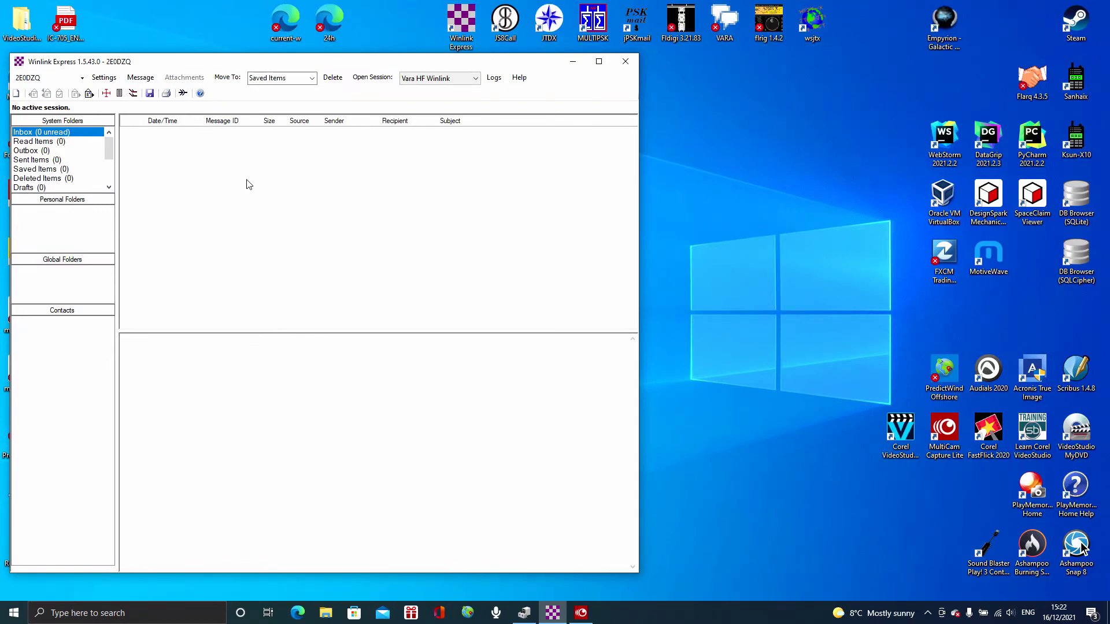
# Open the Hybrid Network Parameters and activate the field for pending-message e-mail notification addresses.
pyautogui.click(113, 81)
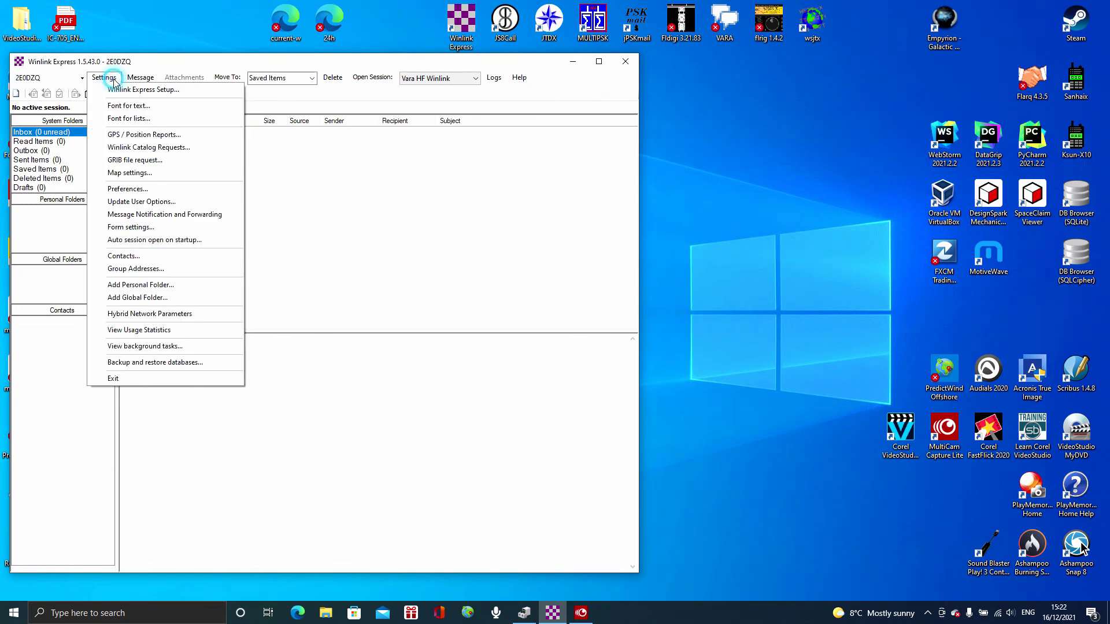
pyautogui.click(202, 314)
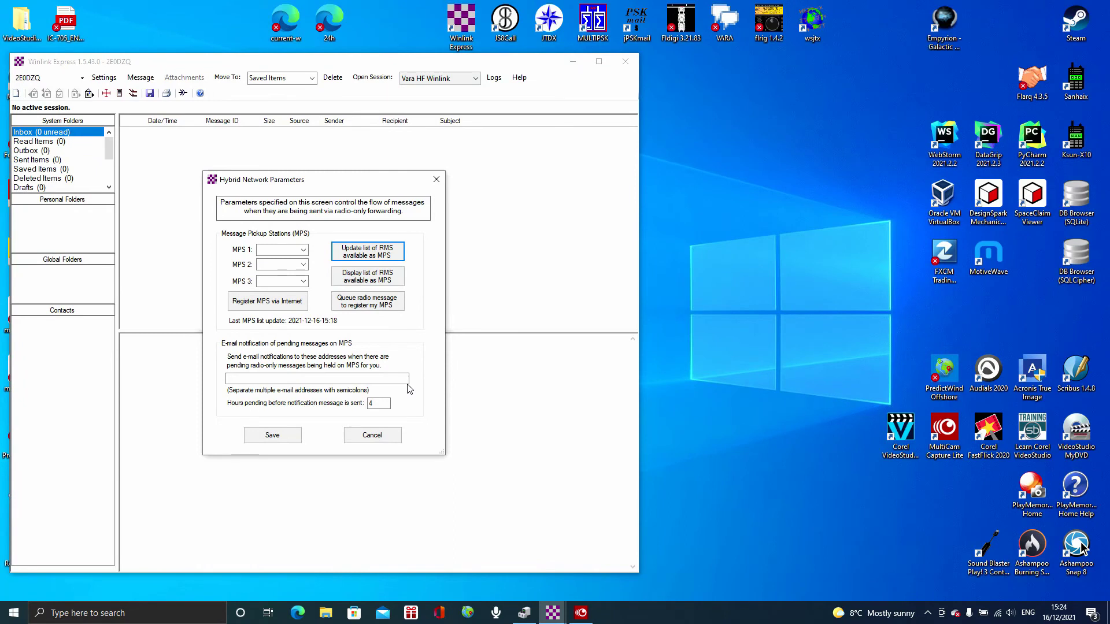
pyautogui.click(298, 377)
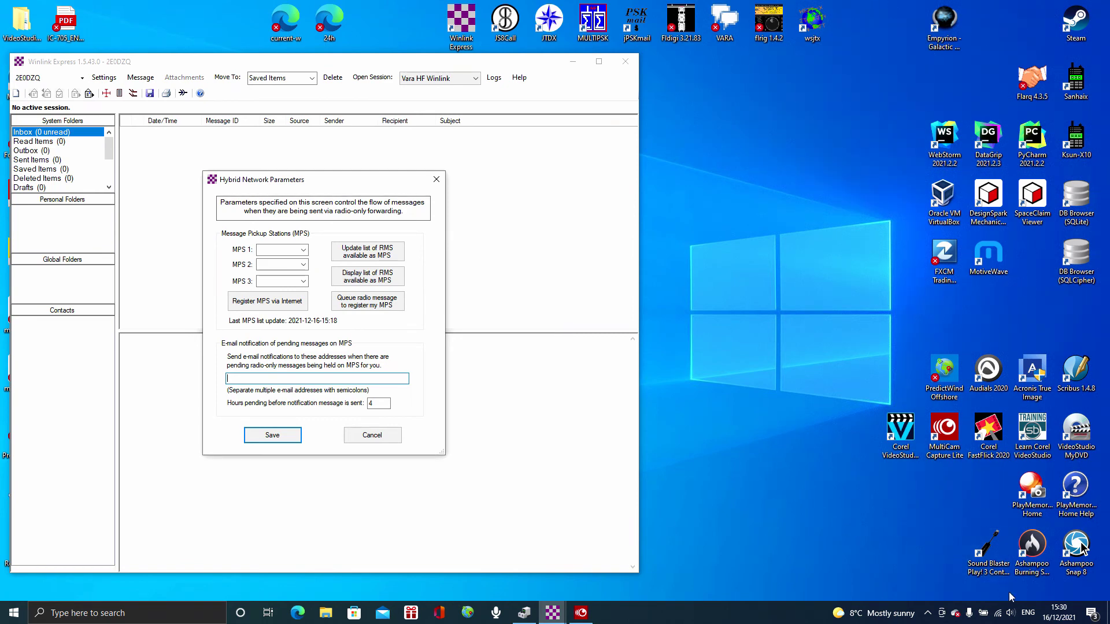
# Disconnect the computer from its Wi-Fi network and dismiss the list of available networks.
pyautogui.click(999, 612)
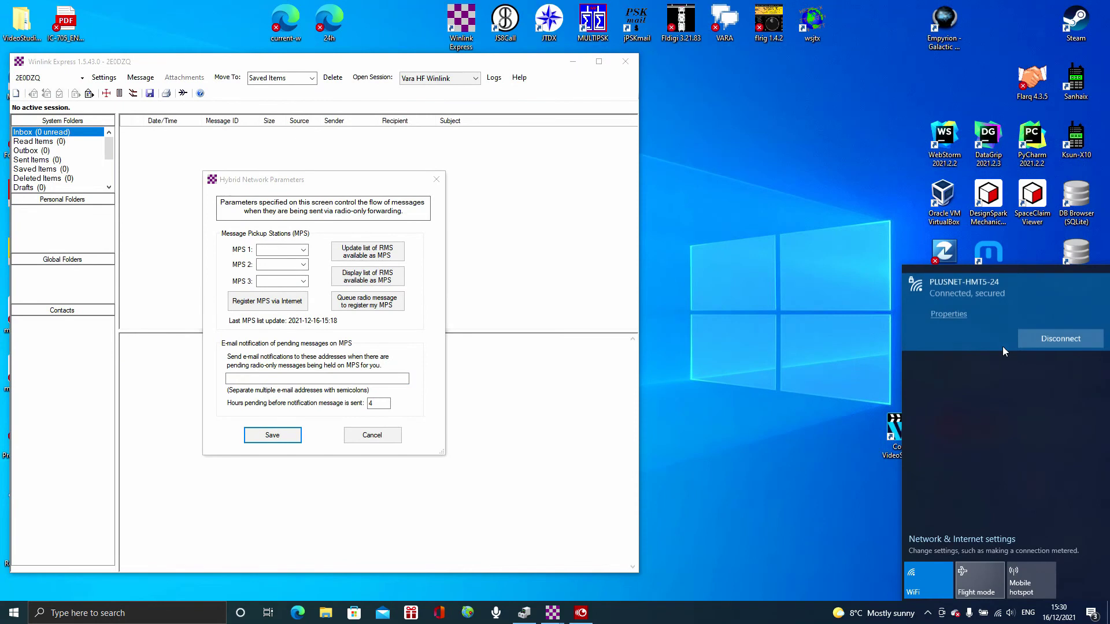
pyautogui.click(1061, 336)
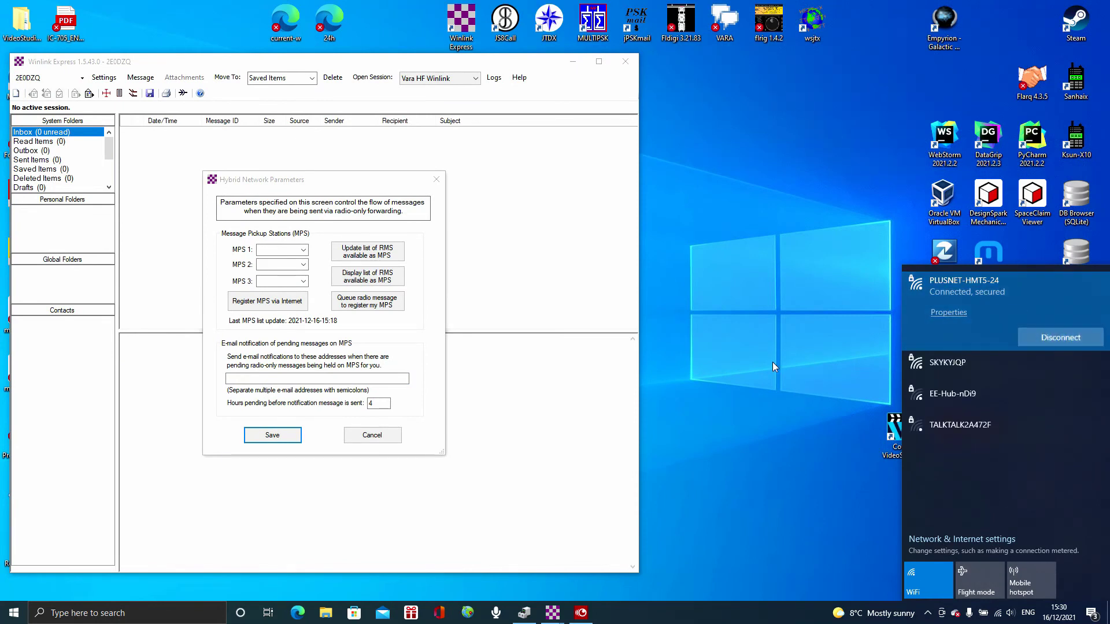
pyautogui.click(698, 203)
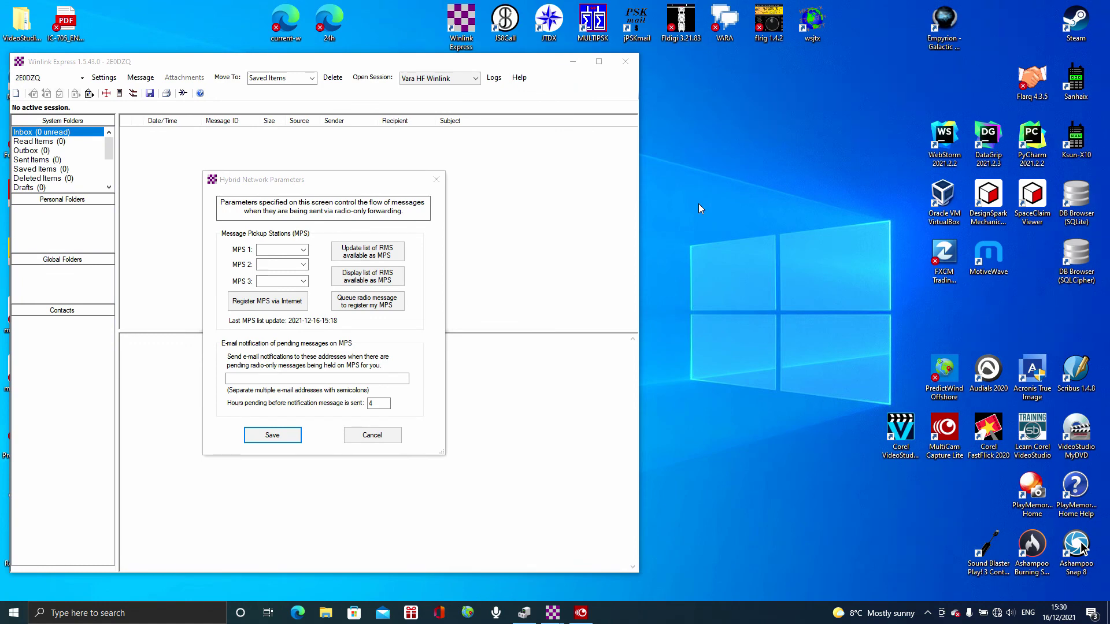
# Assign PA3GJM as MPS 1 and LA1J as MPS 2 in the Hybrid Network Parameters.
pyautogui.click(304, 249)
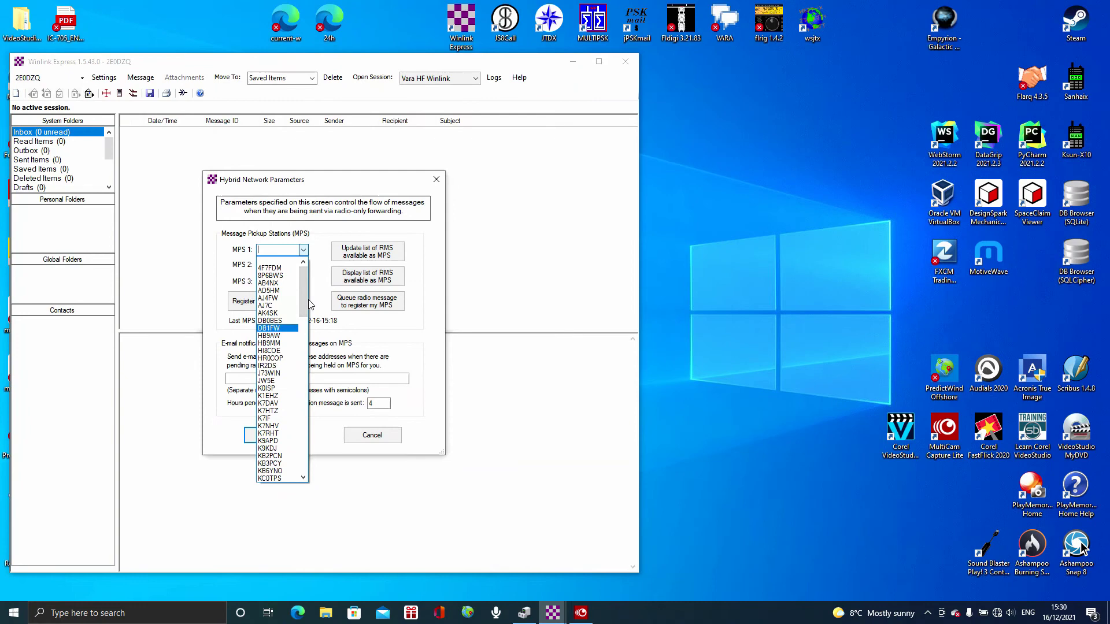
pyautogui.click(302, 363)
pyautogui.moveTo(303, 362); pyautogui.dragTo(306, 398)
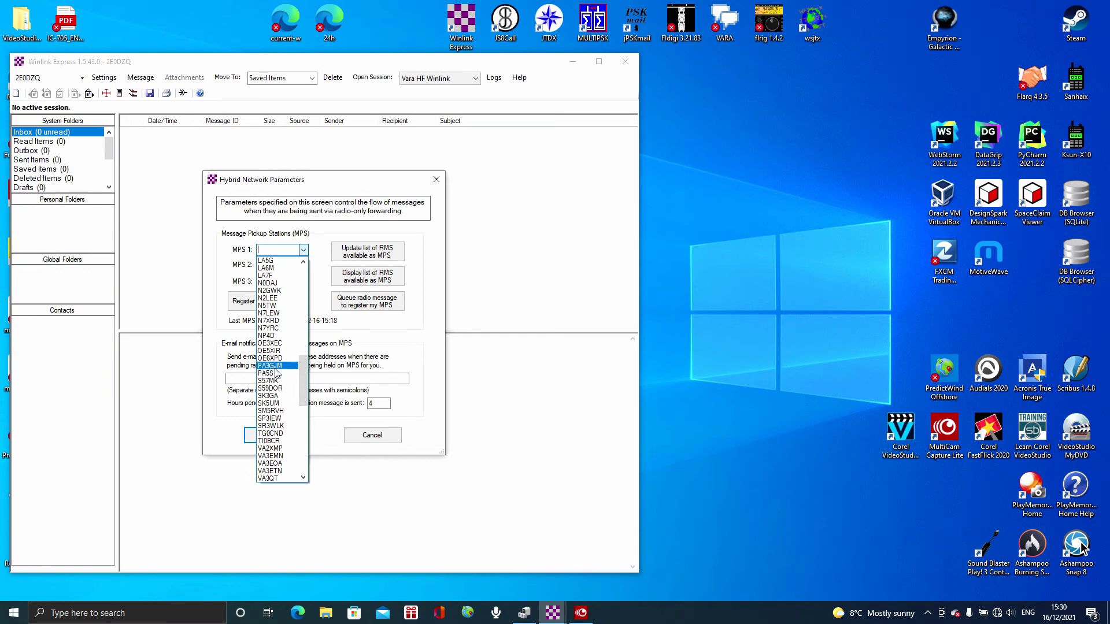
pyautogui.click(270, 365)
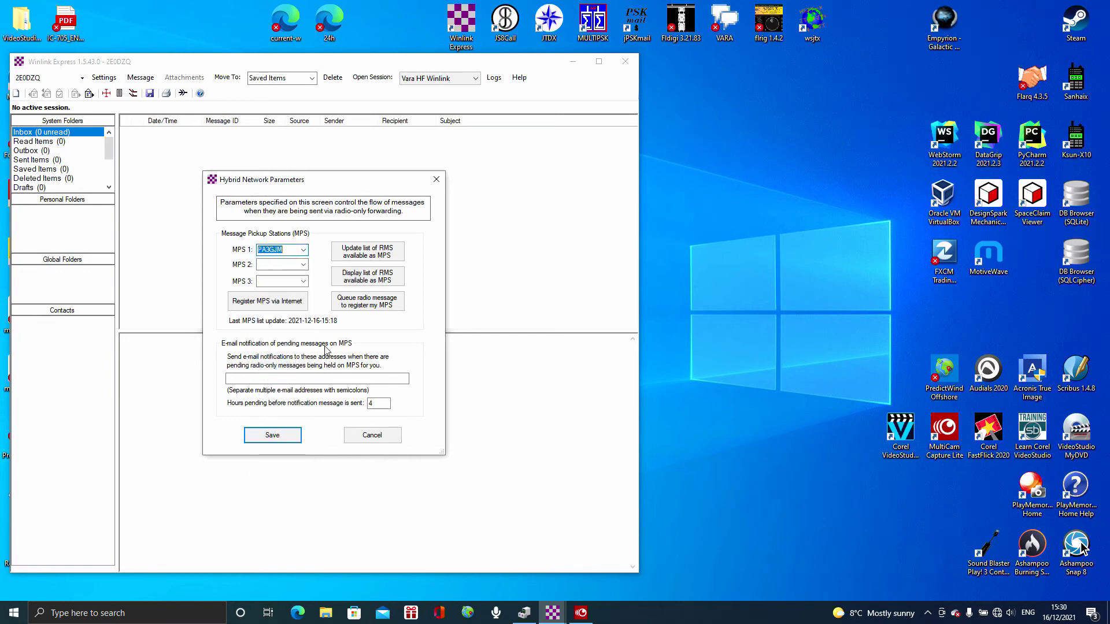
pyautogui.click(306, 267)
pyautogui.moveTo(304, 309); pyautogui.dragTo(305, 369)
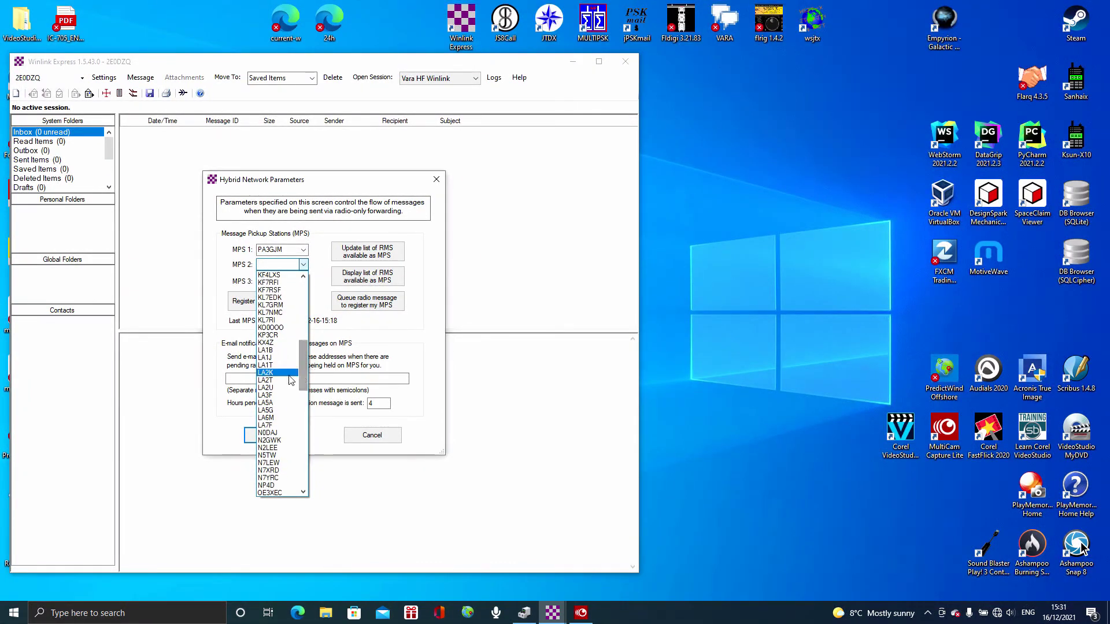
pyautogui.click(274, 358)
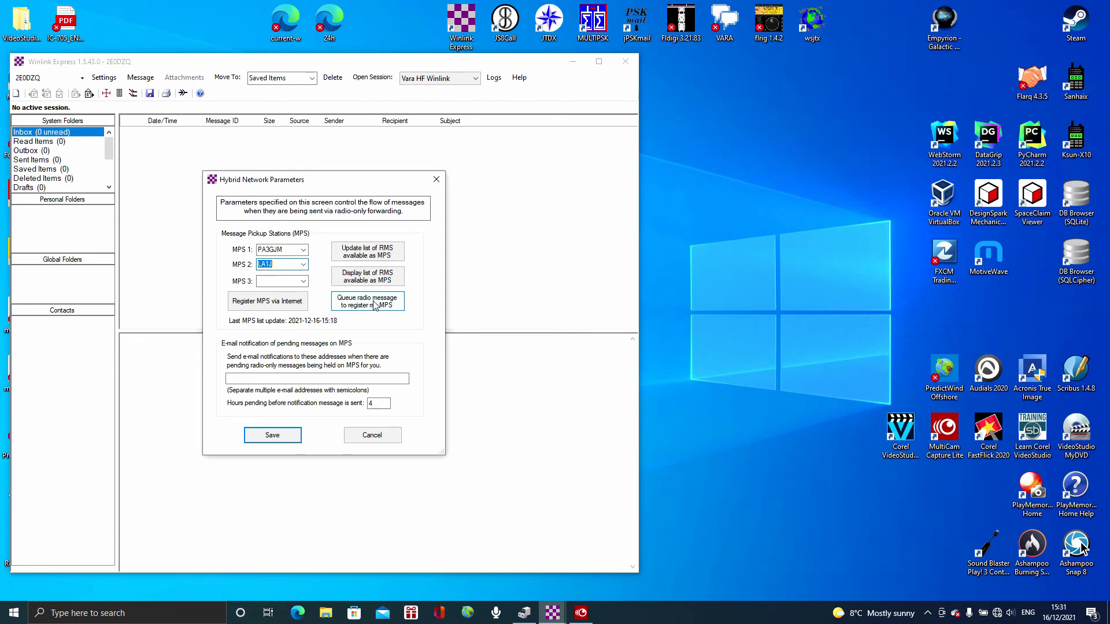
# Queue the radio message that registers the chosen pickup stations and save the Hybrid Network Parameters.
pyautogui.click(375, 305)
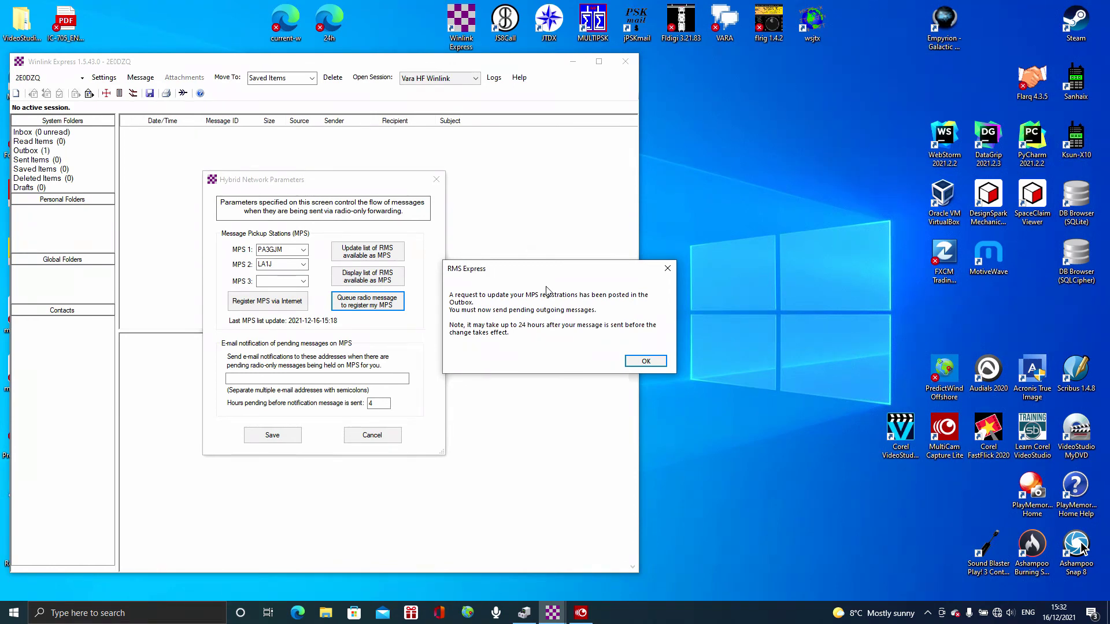
pyautogui.click(646, 361)
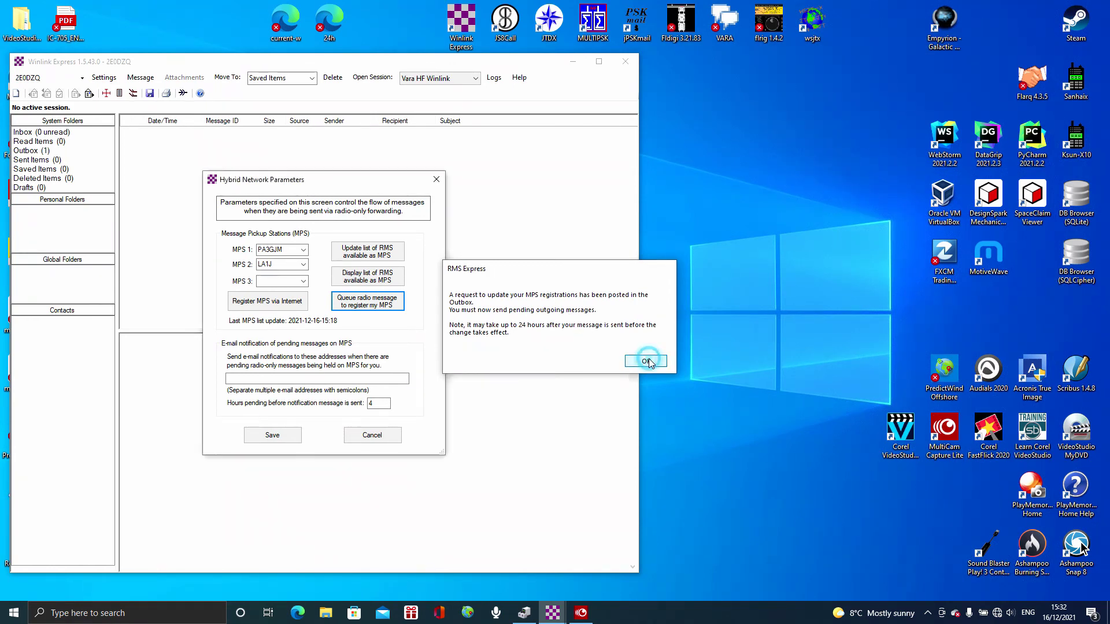
pyautogui.click(282, 437)
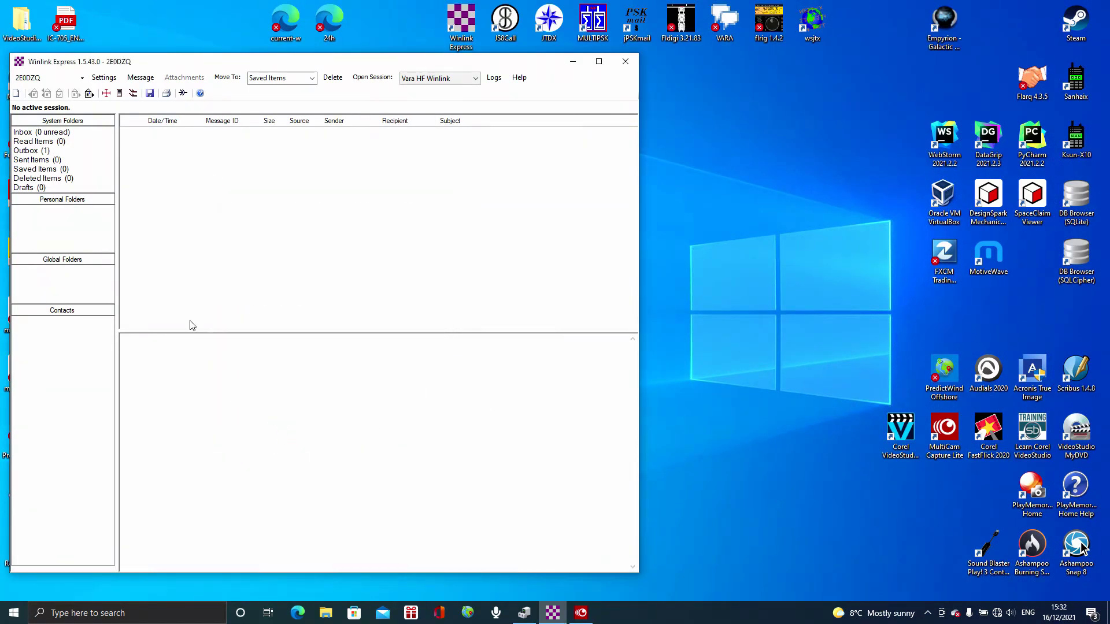
# Review the queued registration message in the Outbox and choose Vara HF Winlink as the session type.
pyautogui.click(28, 152)
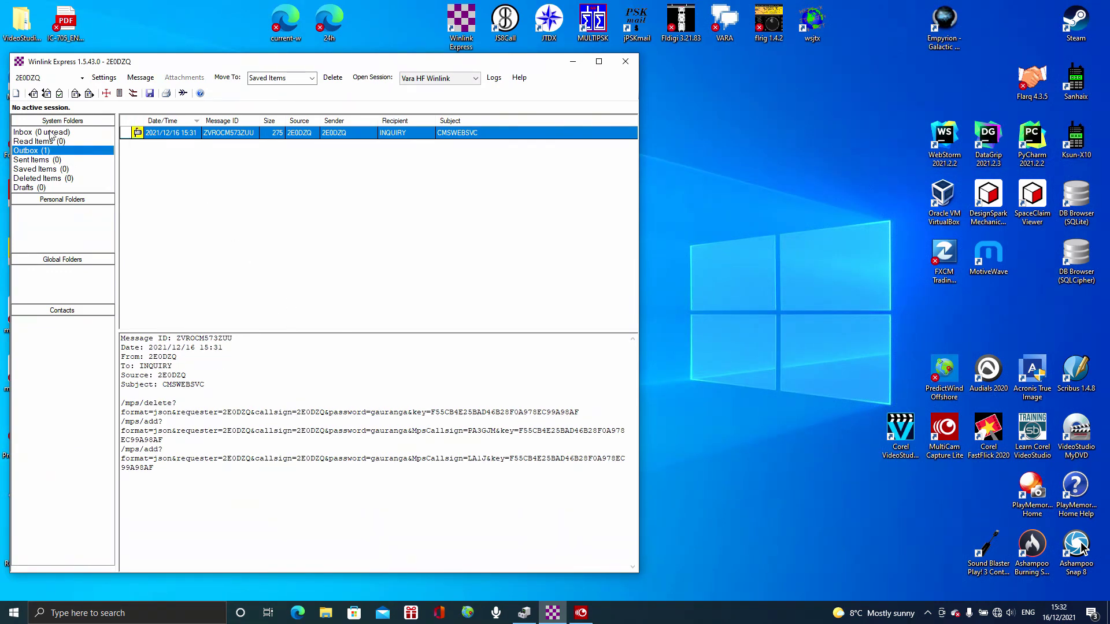
pyautogui.click(24, 132)
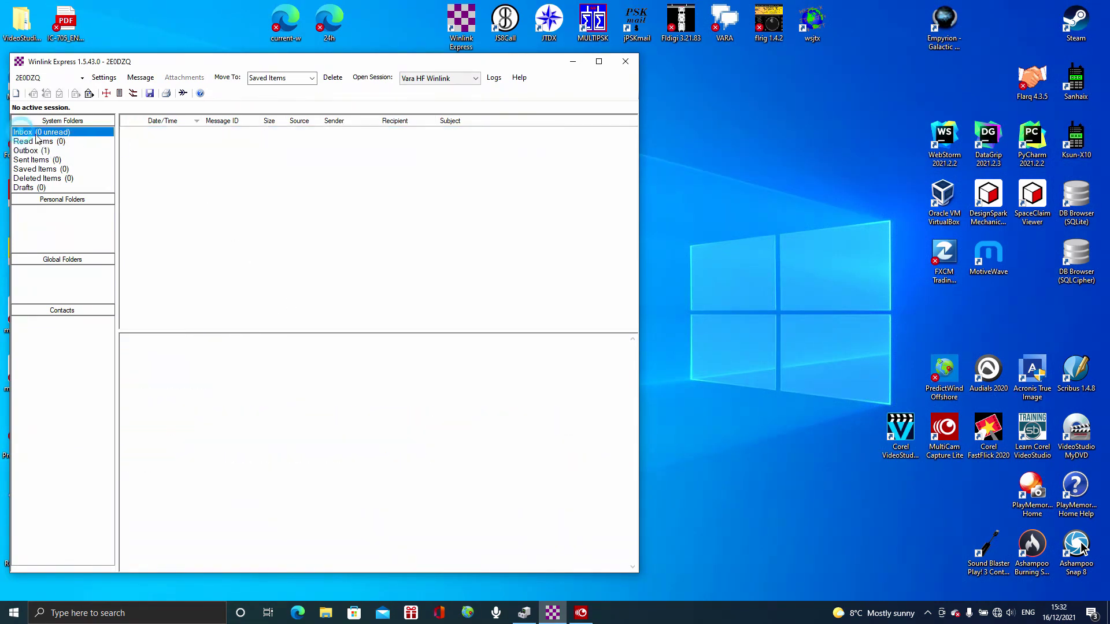
pyautogui.click(474, 80)
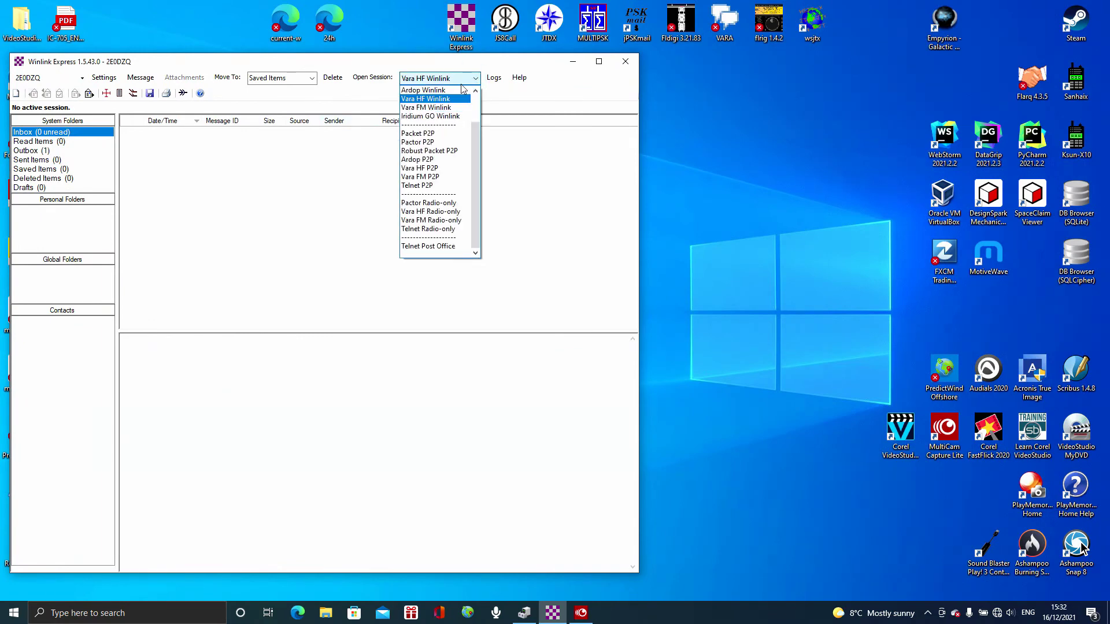
pyautogui.click(445, 98)
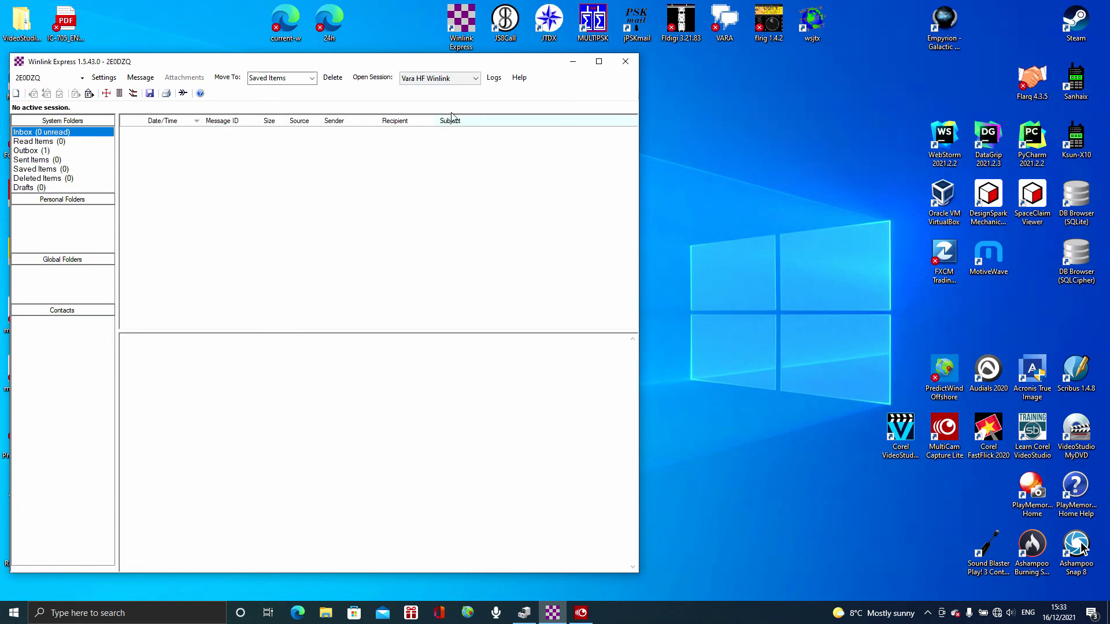
pyautogui.click(372, 77)
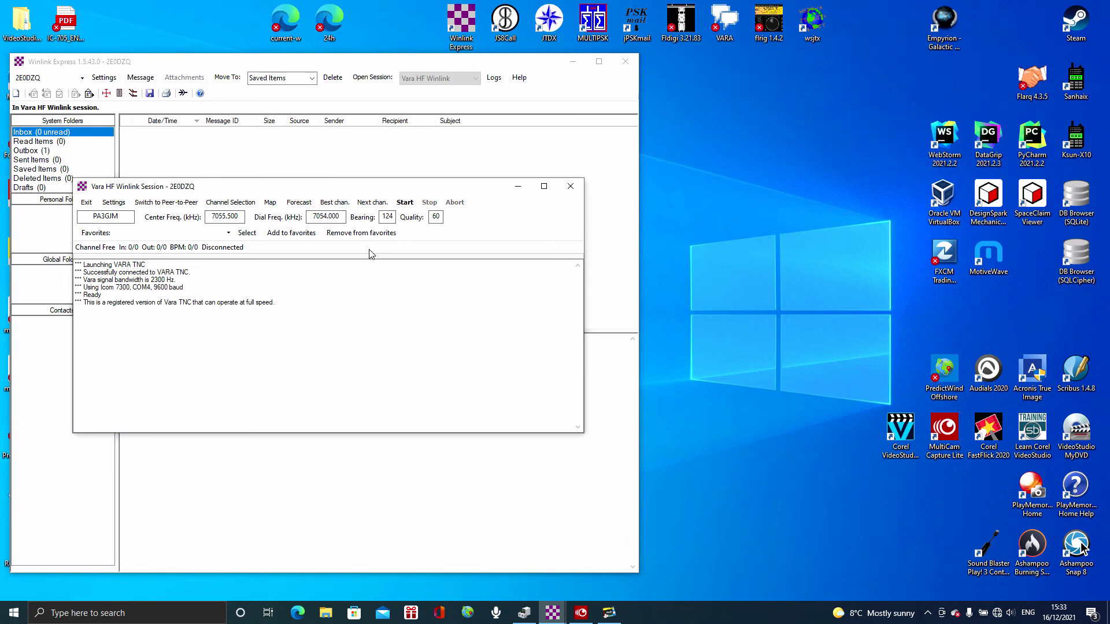
pyautogui.click(243, 204)
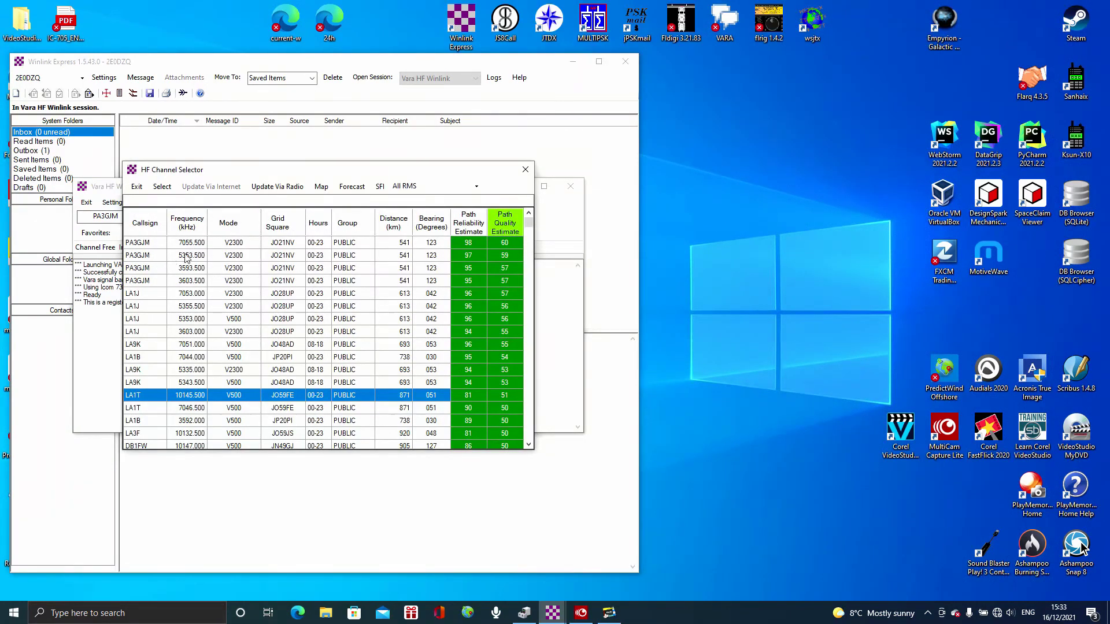
pyautogui.click(147, 245)
pyautogui.doubleClick(147, 248)
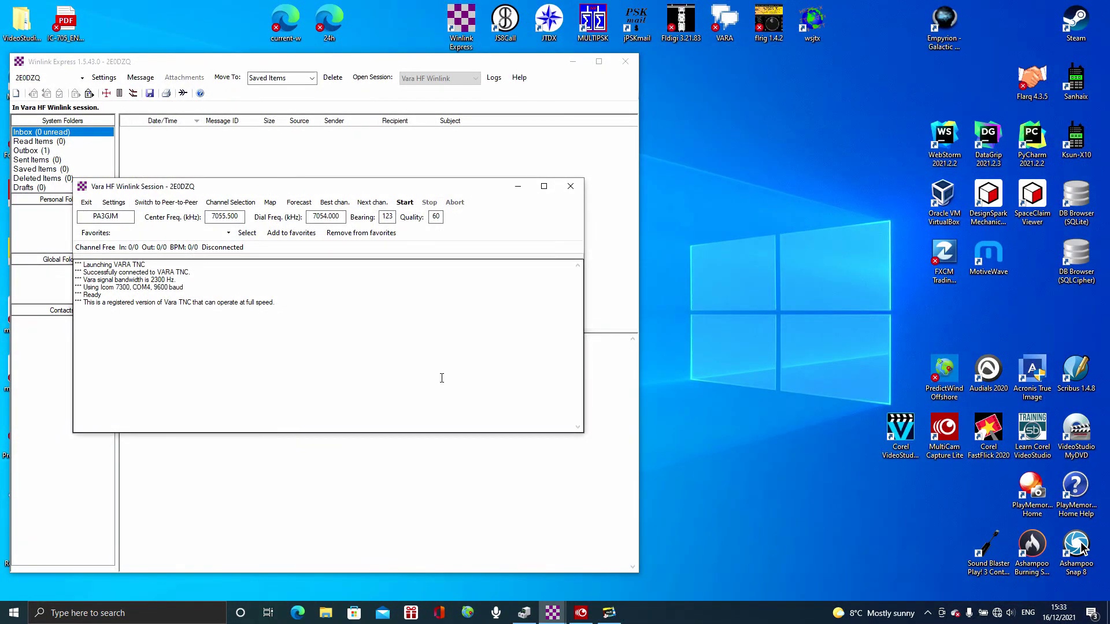
pyautogui.click(405, 204)
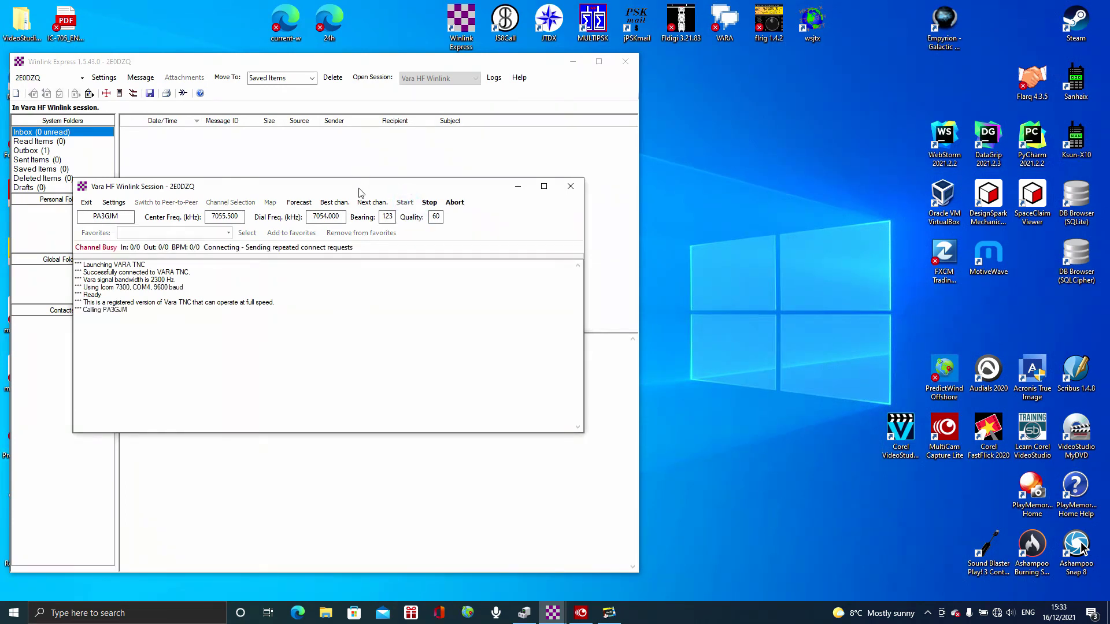
pyautogui.click(609, 613)
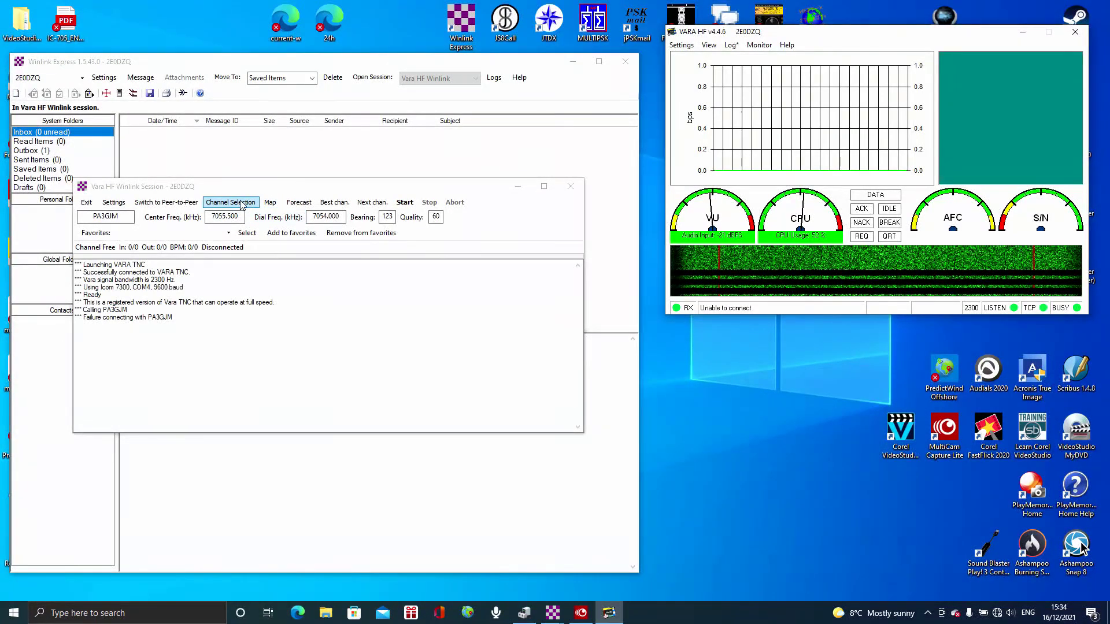
# Try to connect to LA1J on its 7053.000 kHz channel.
pyautogui.click(230, 202)
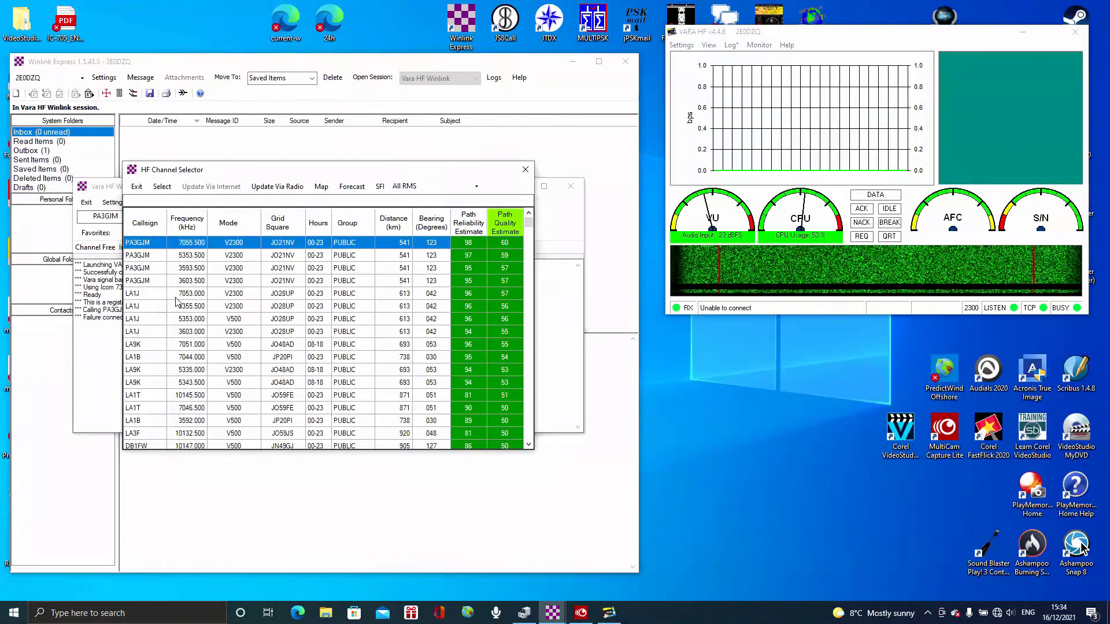
pyautogui.doubleClick(137, 294)
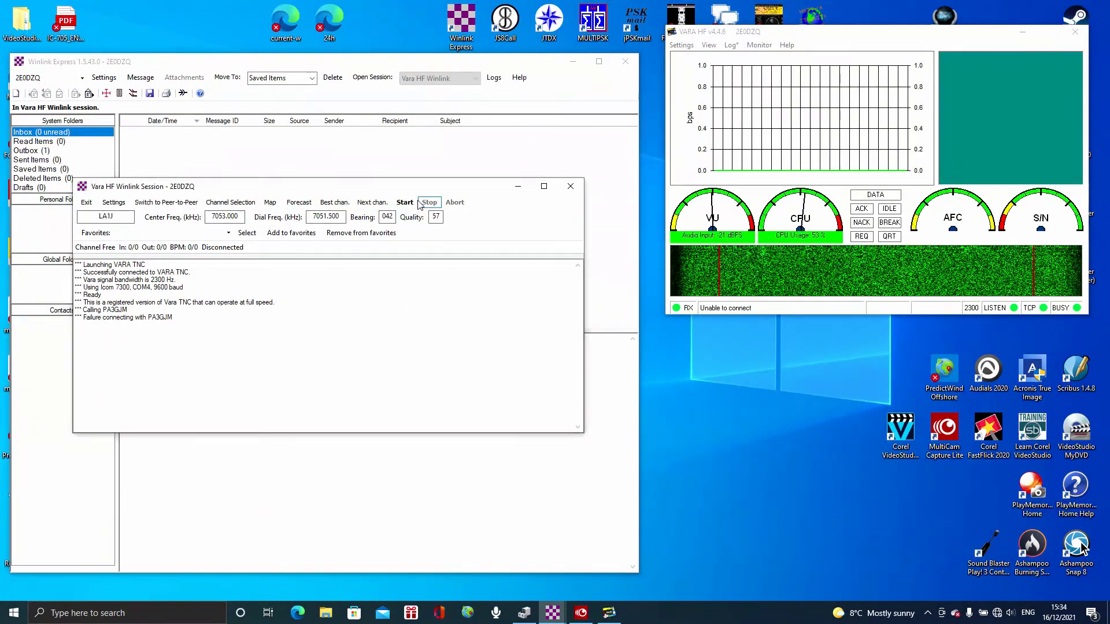
pyautogui.click(404, 202)
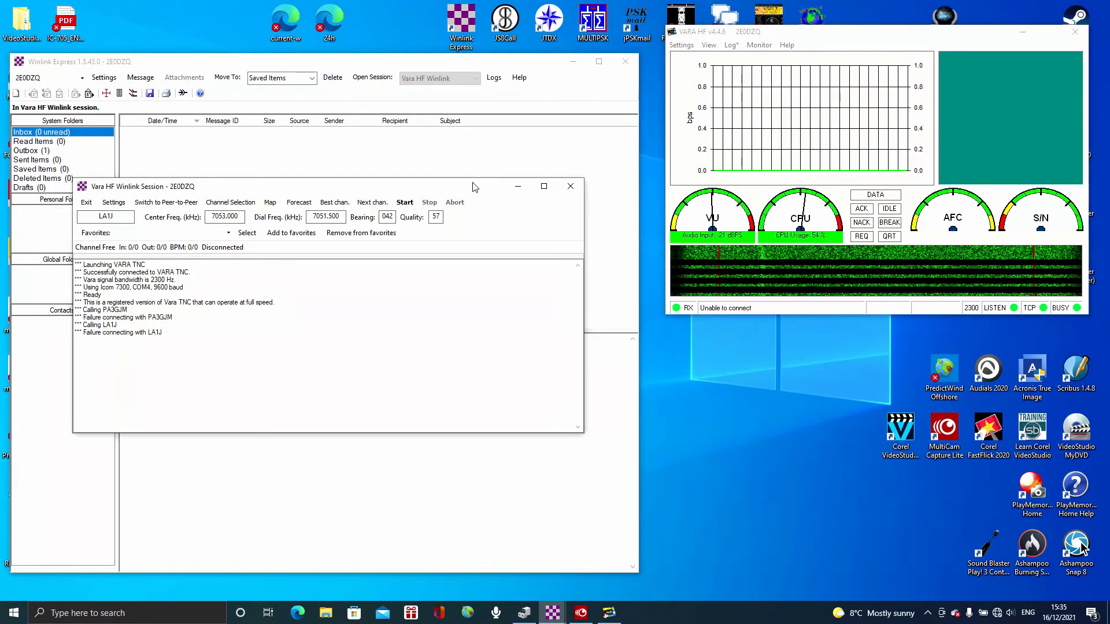
# Try to connect to LA9K on its 7051.000 kHz channel.
pyautogui.click(245, 202)
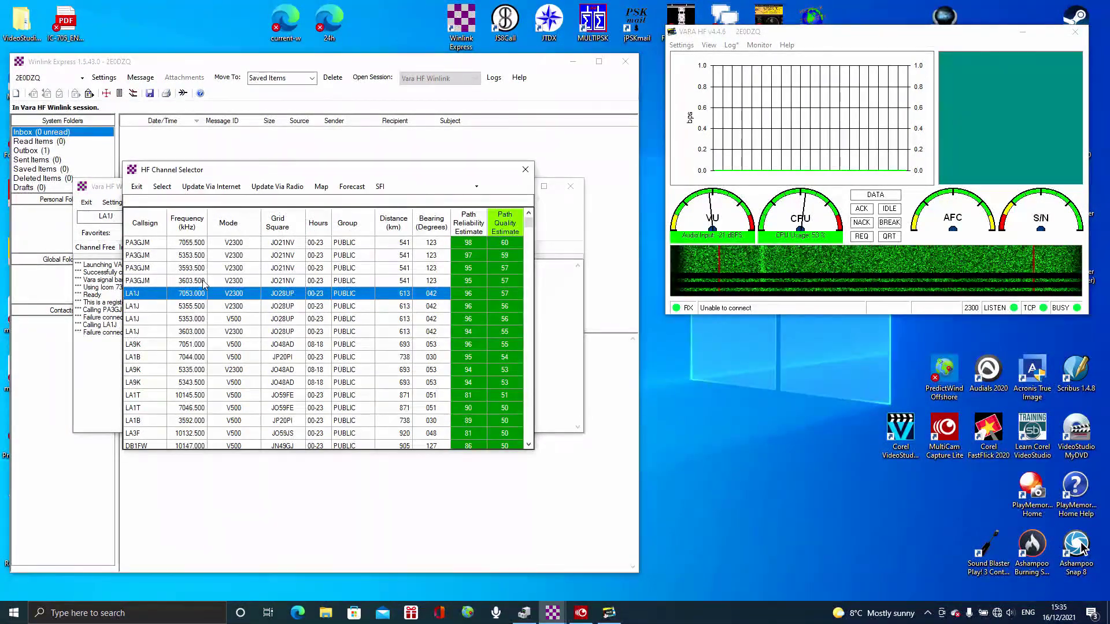
pyautogui.doubleClick(152, 347)
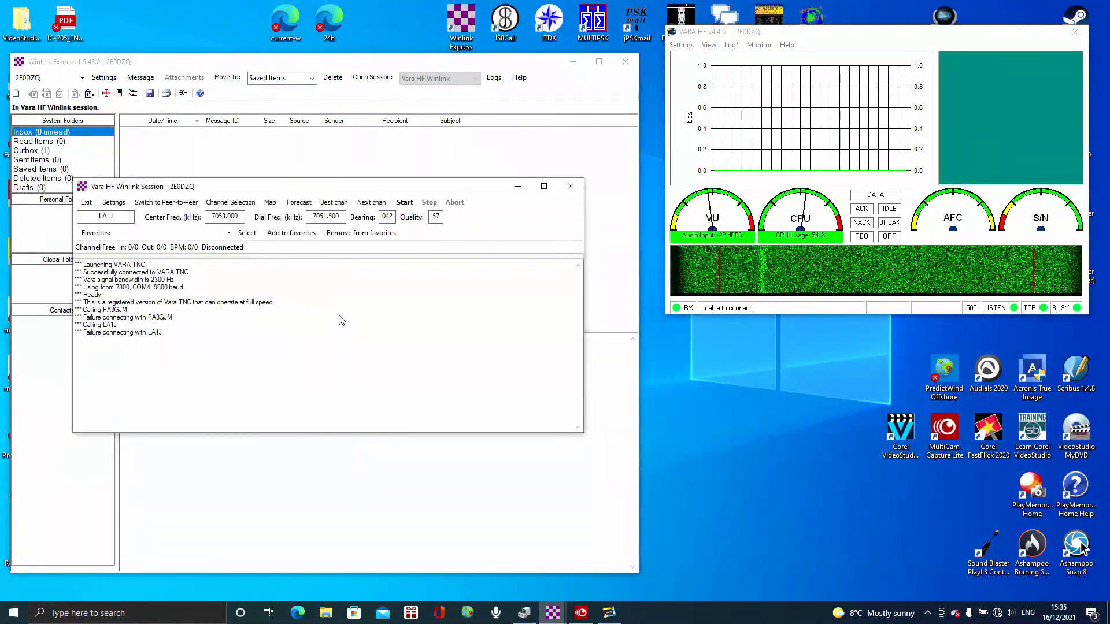
pyautogui.click(405, 202)
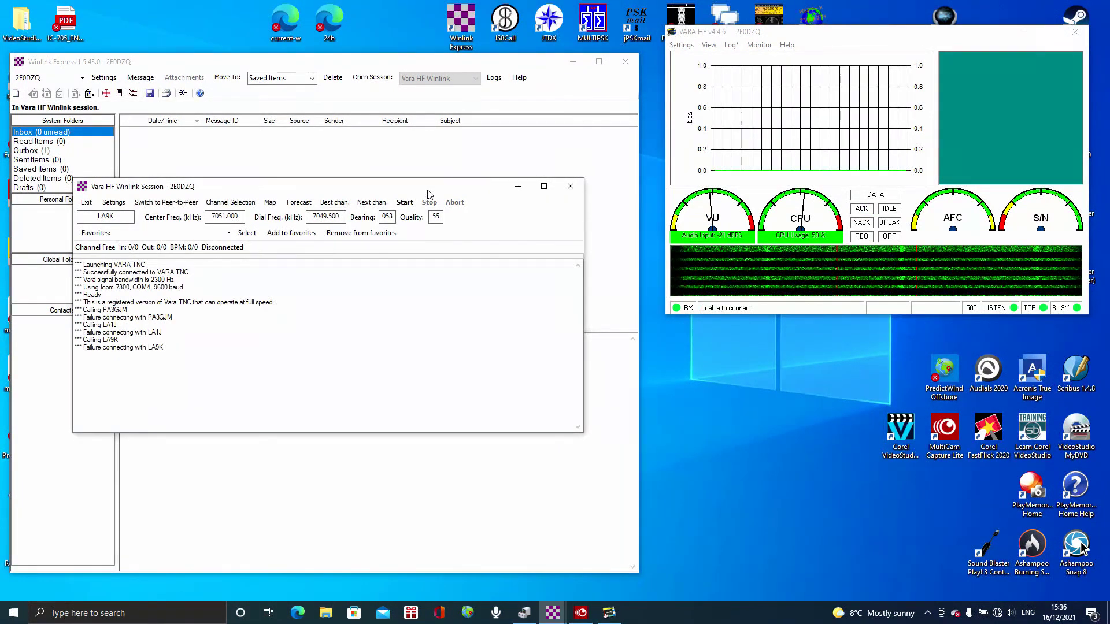
# Select the LA1B channel on 7044.000 kHz and call that station to send the queued registration message.
pyautogui.click(247, 203)
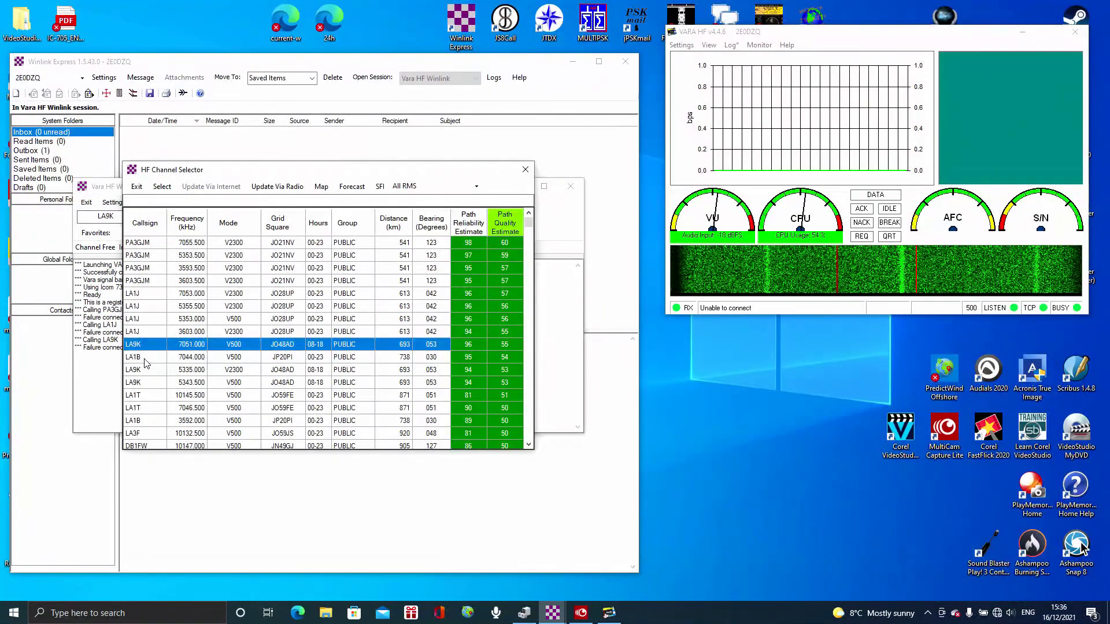
pyautogui.doubleClick(144, 345)
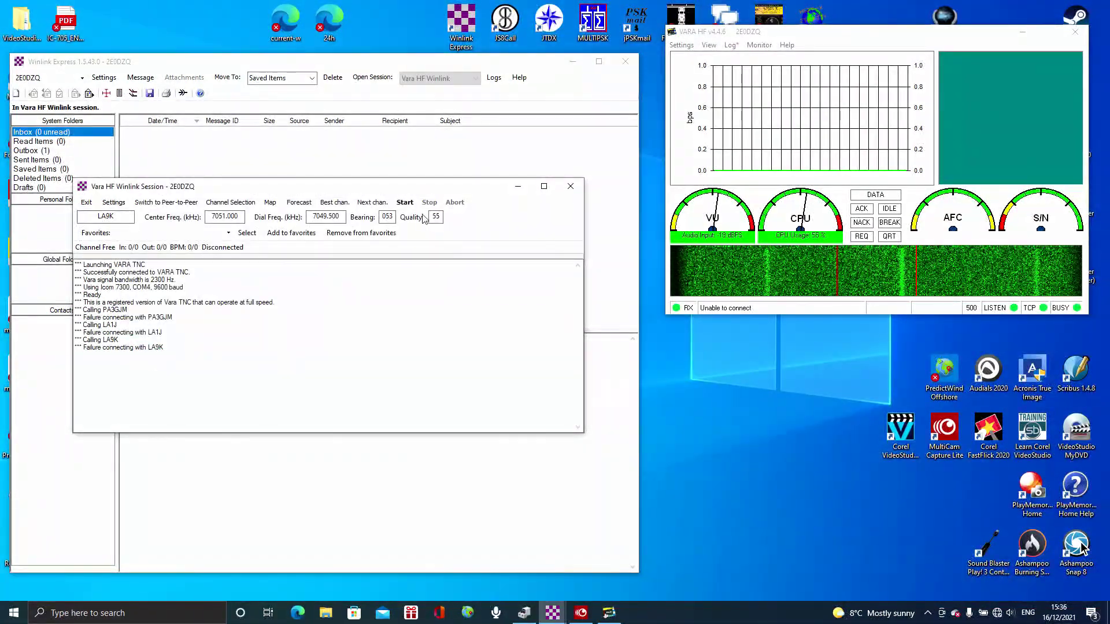
pyautogui.click(405, 202)
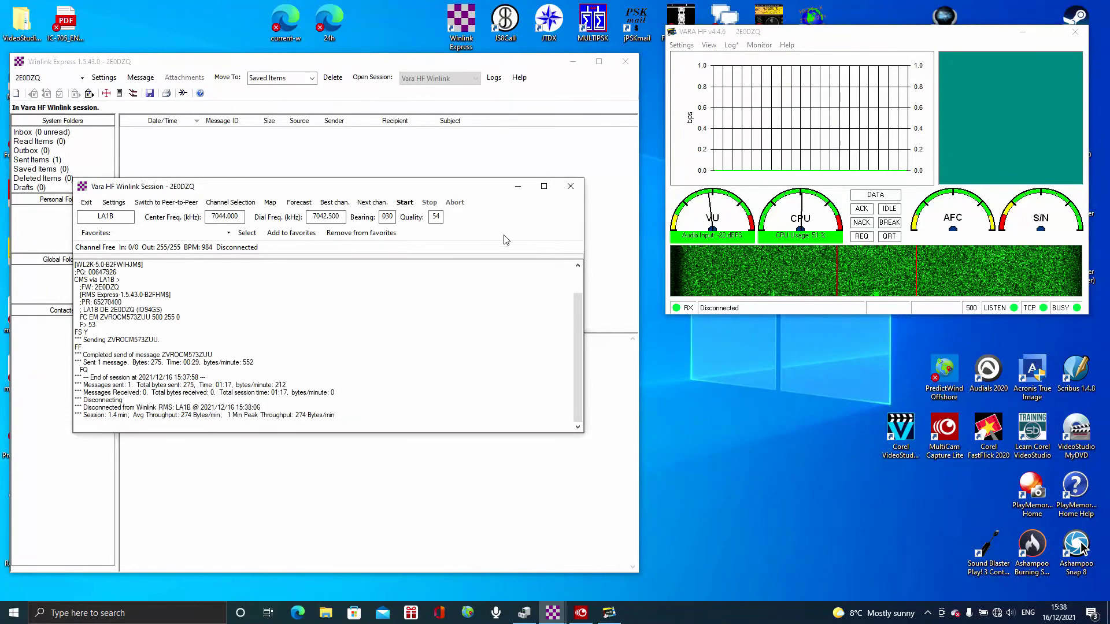
# Close the Vara HF Winlink session and check the registration message in Sent Items.
pyautogui.click(577, 186)
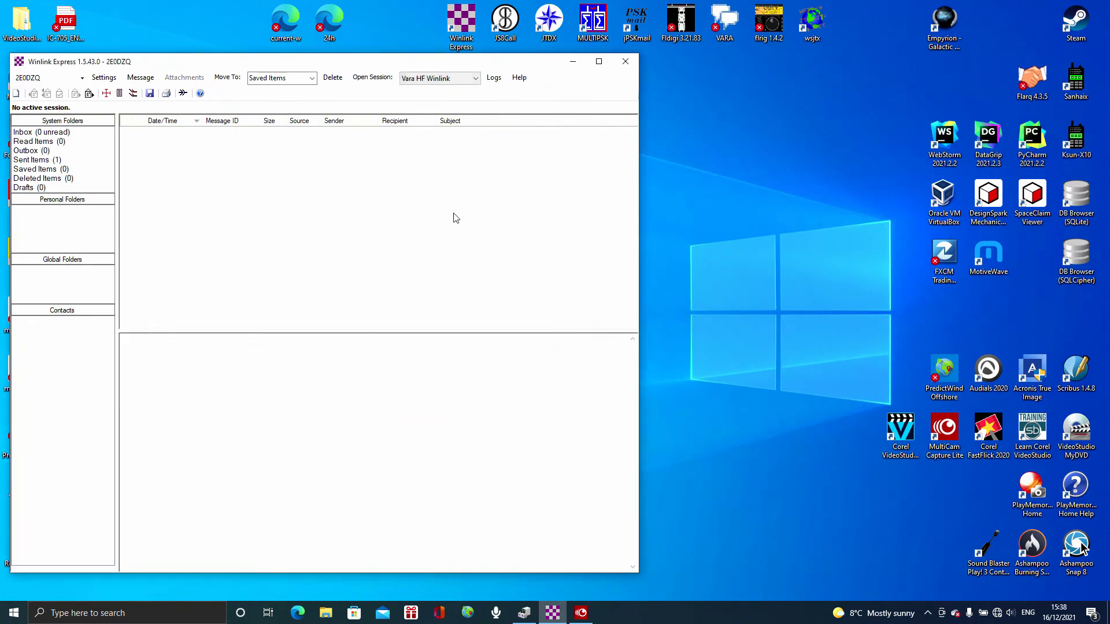
pyautogui.click(30, 161)
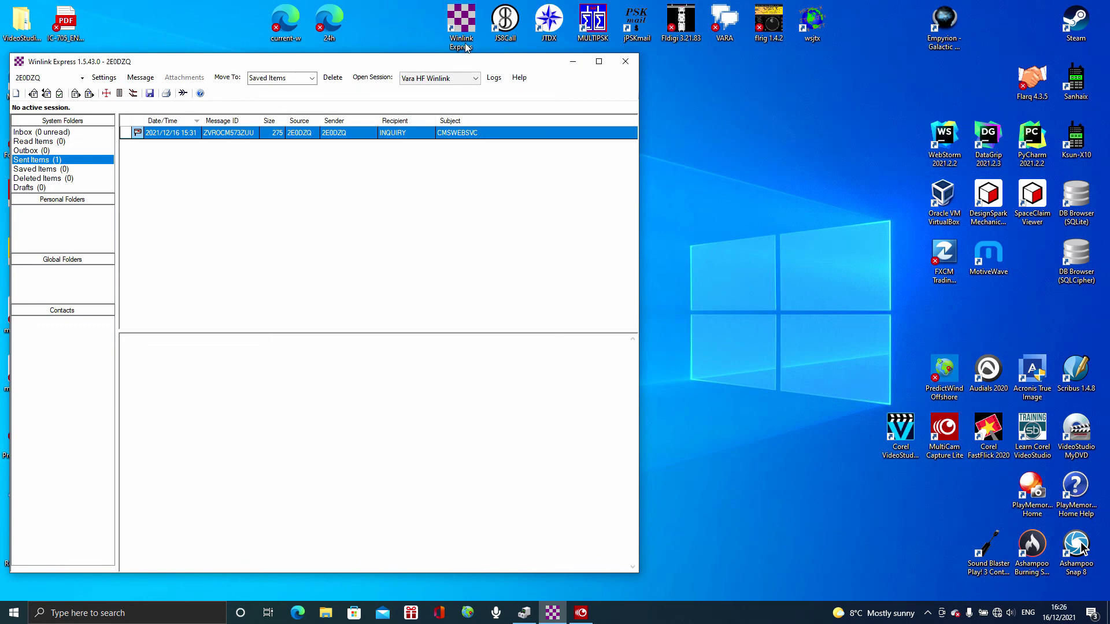
pyautogui.moveTo(382, 63)
pyautogui.mouseDown()
pyautogui.moveTo(462, 74)
pyautogui.moveTo(364, 75)
pyautogui.mouseUp()
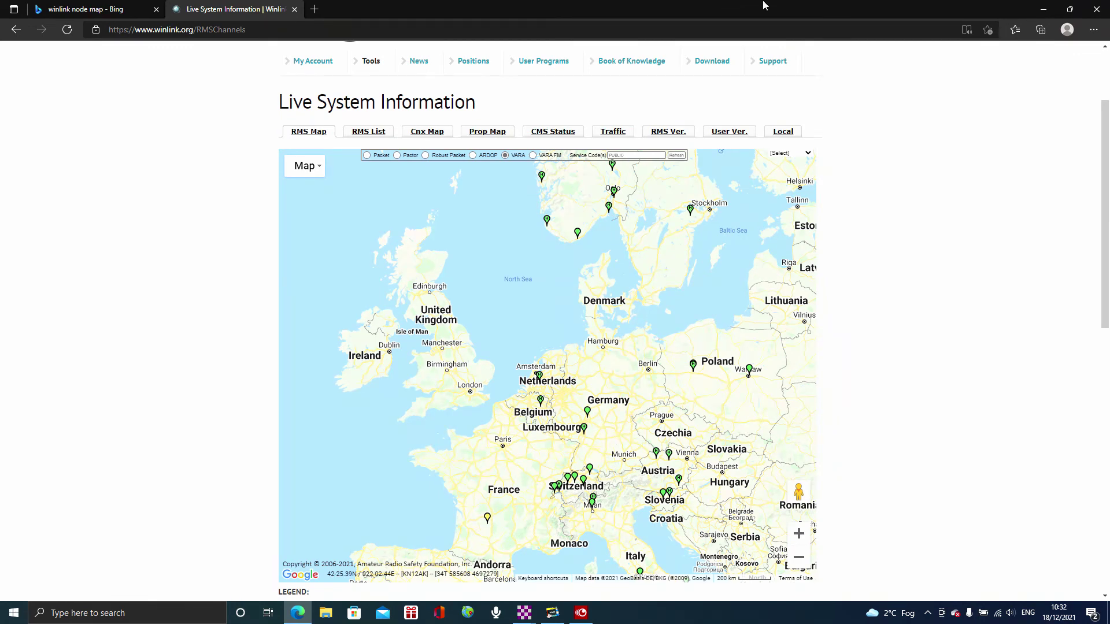
# Close the Bing search results and examine the VARA stations around Switzerland and northern Italy on the RMS Map.
pyautogui.click(156, 10)
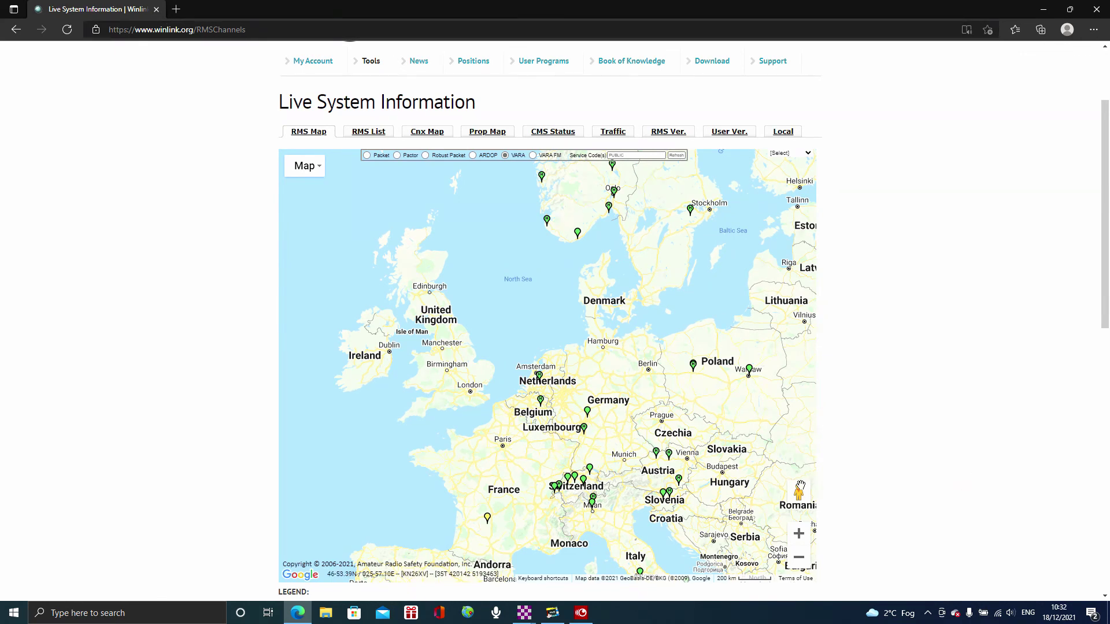
pyautogui.click(799, 534)
pyautogui.moveTo(559, 516); pyautogui.dragTo(589, 319)
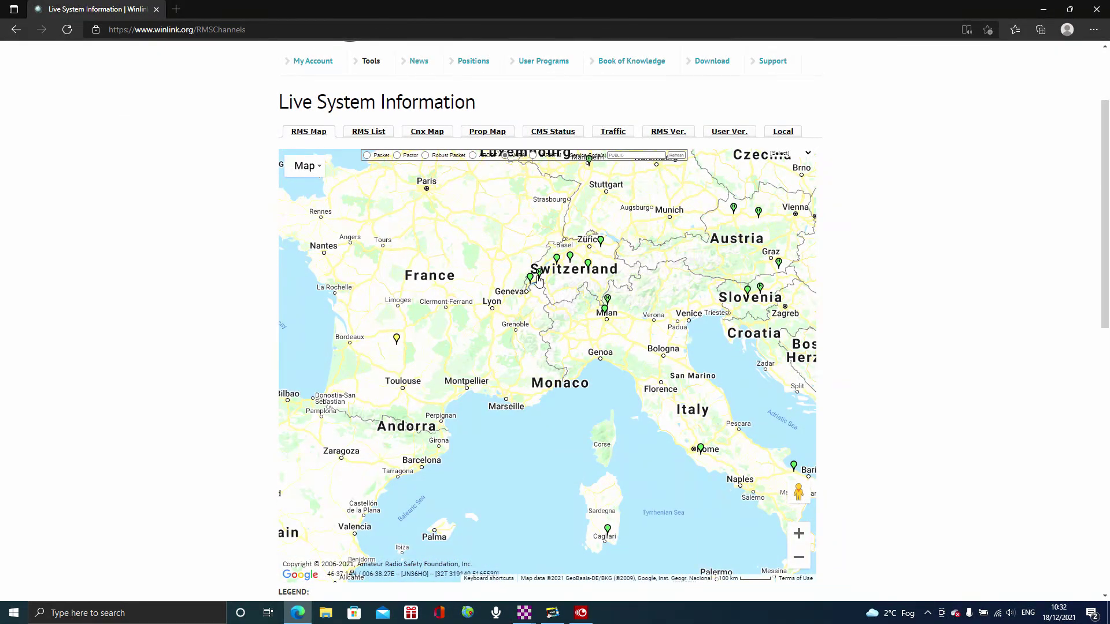
pyautogui.moveTo(540, 274)
pyautogui.moveTo(609, 304)
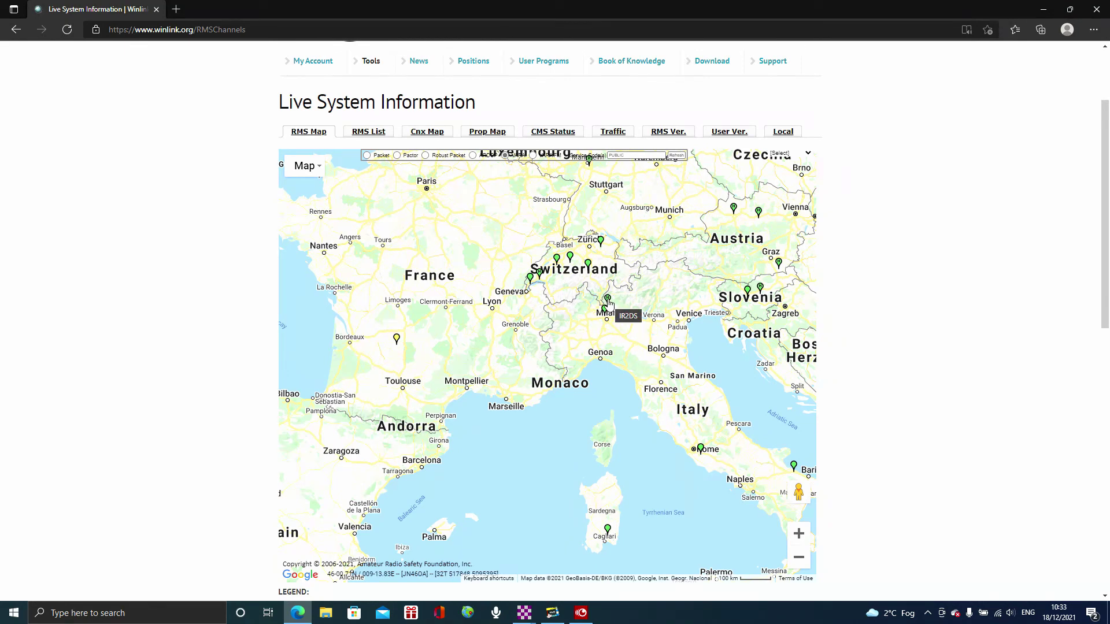
# Examine the callsigns of the VARA stations in the Netherlands and southern Norway on the RMS Map.
pyautogui.click(485, 244)
pyautogui.moveTo(484, 243); pyautogui.dragTo(515, 491)
pyautogui.moveTo(570, 245); pyautogui.dragTo(527, 330)
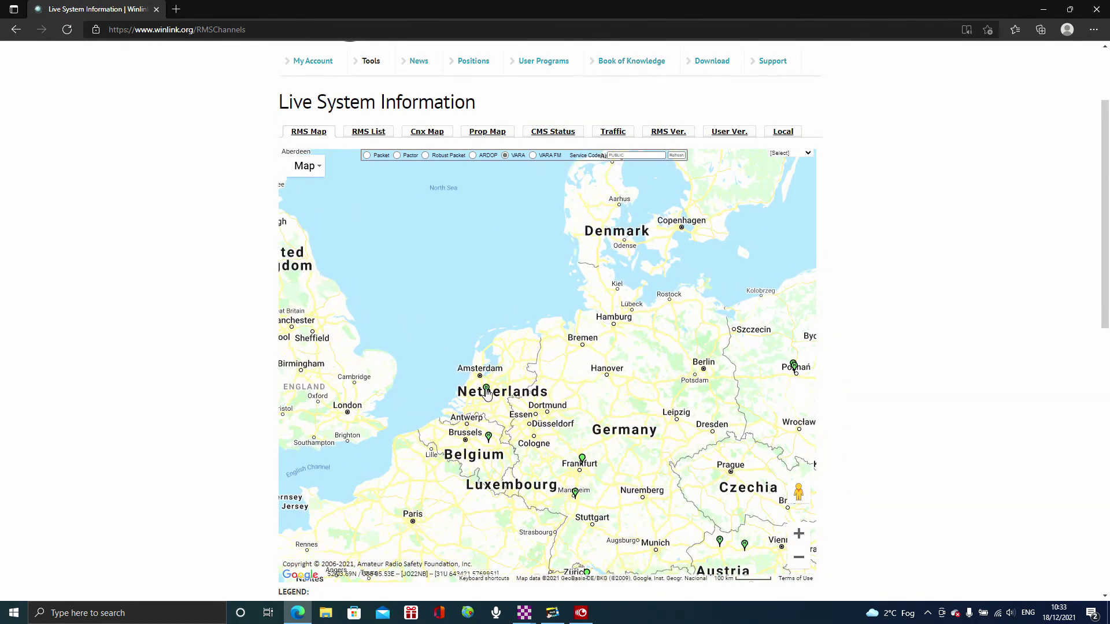
pyautogui.moveTo(487, 393)
pyautogui.moveTo(436, 225); pyautogui.dragTo(434, 543)
pyautogui.moveTo(497, 381); pyautogui.dragTo(463, 485)
pyautogui.moveTo(491, 454)
# Inspect the VARA stations in Poland on the RMS Map, focusing on those around Poznań.
pyautogui.moveTo(630, 535); pyautogui.dragTo(311, 232)
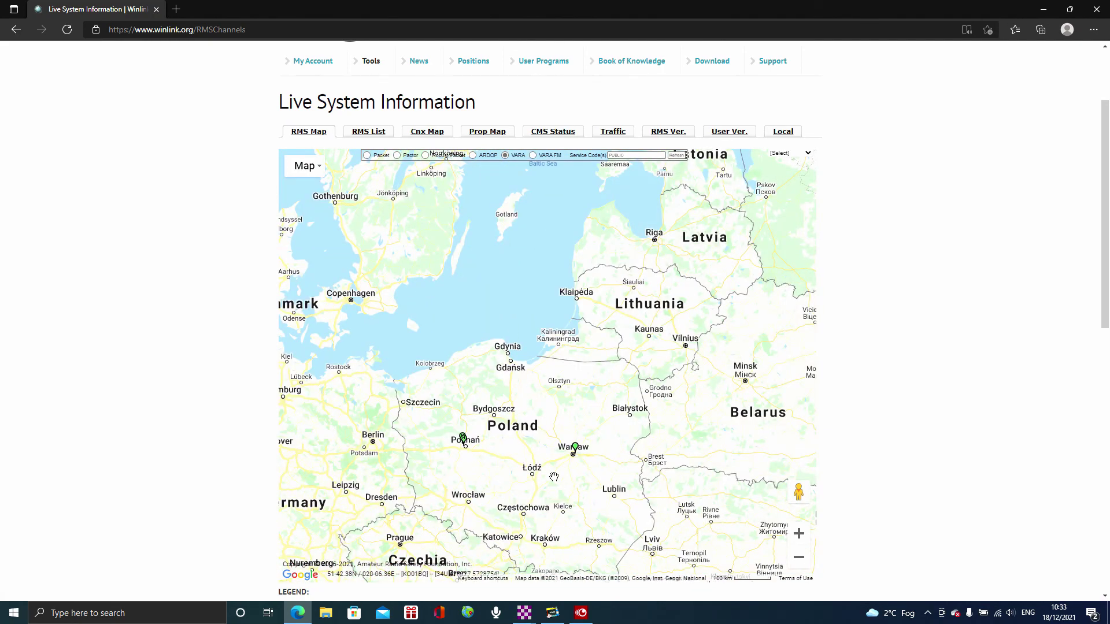
pyautogui.click(798, 534)
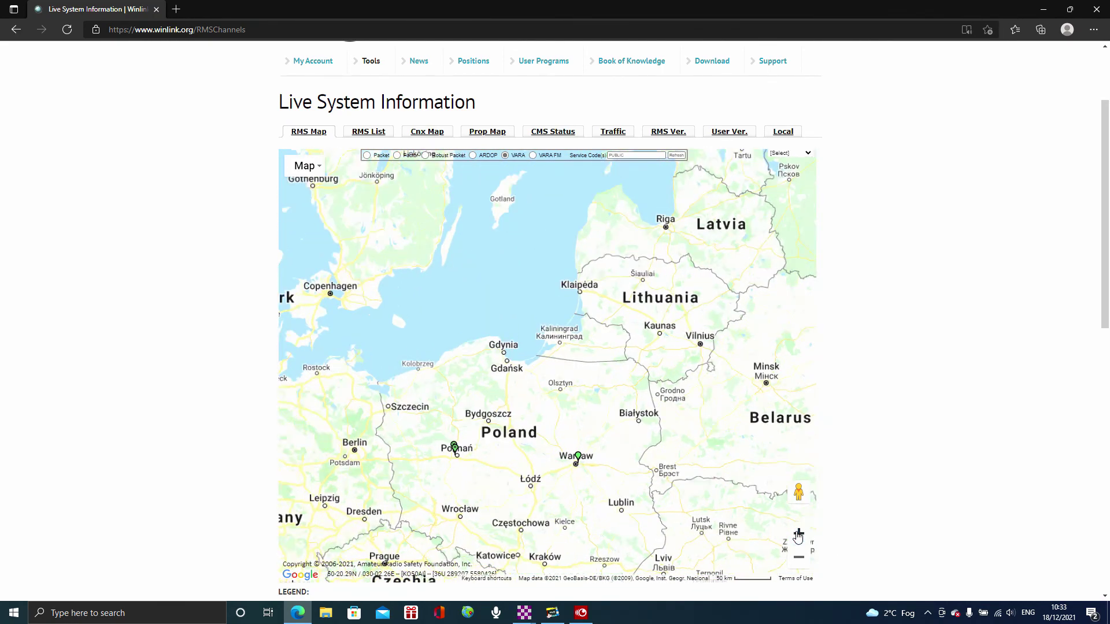
pyautogui.moveTo(524, 515); pyautogui.dragTo(538, 272)
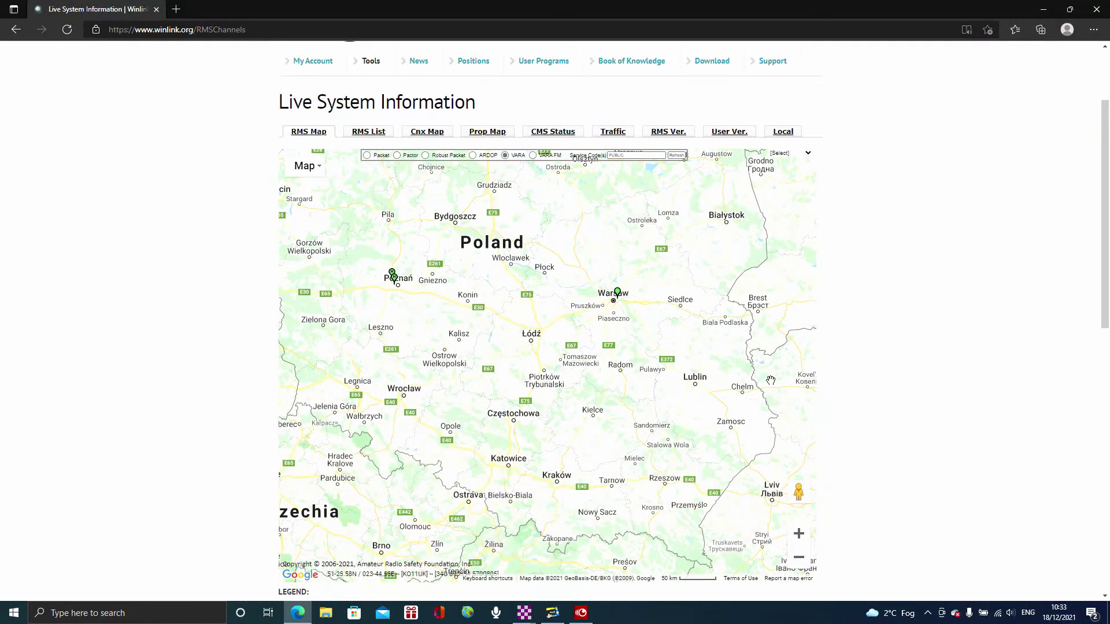
pyautogui.click(798, 534)
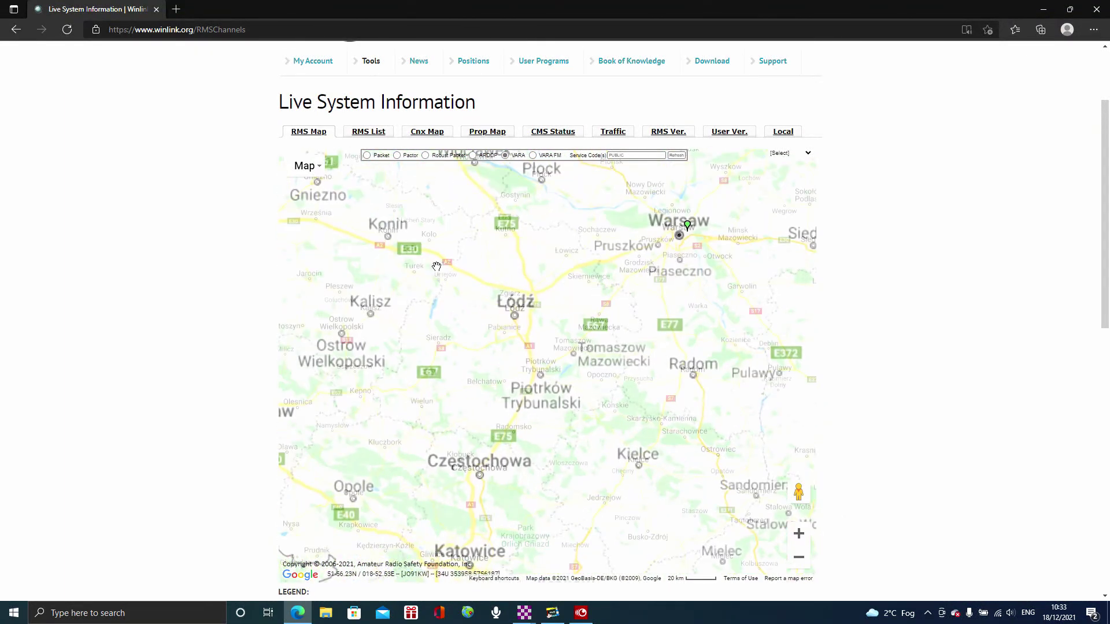
pyautogui.moveTo(402, 260); pyautogui.dragTo(617, 475)
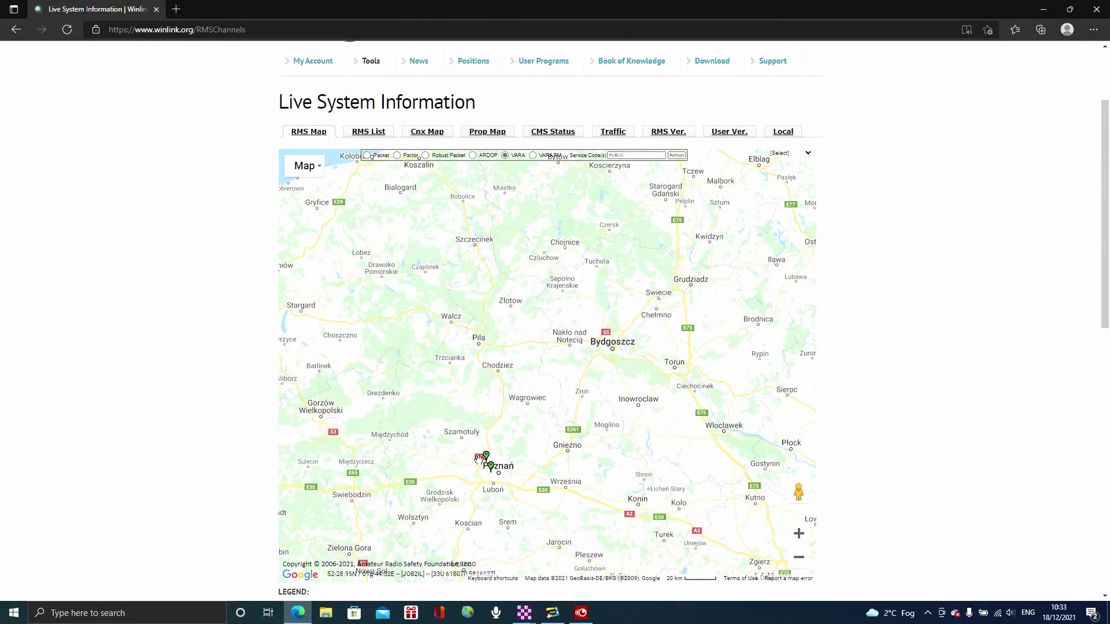